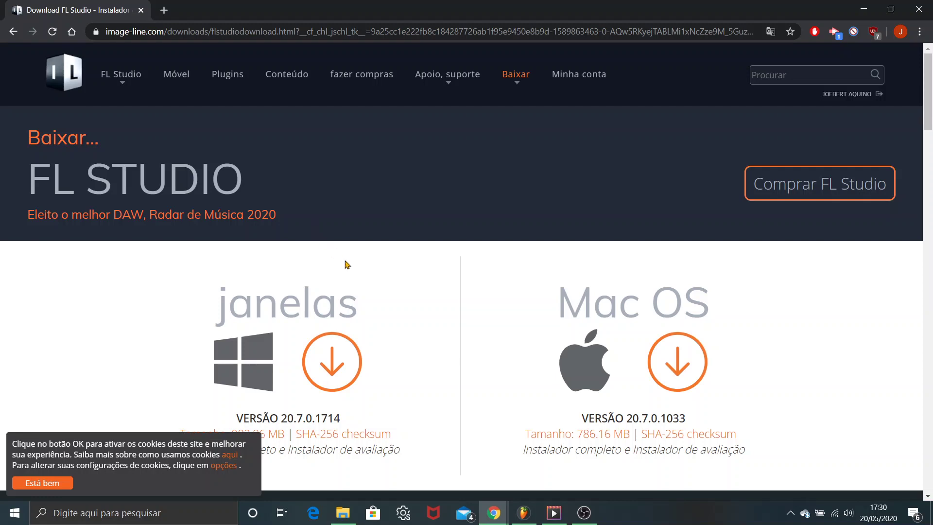
- Switch to FL Studio and add an FPC drum channel to the project
scroll(346, 265, down, 1)
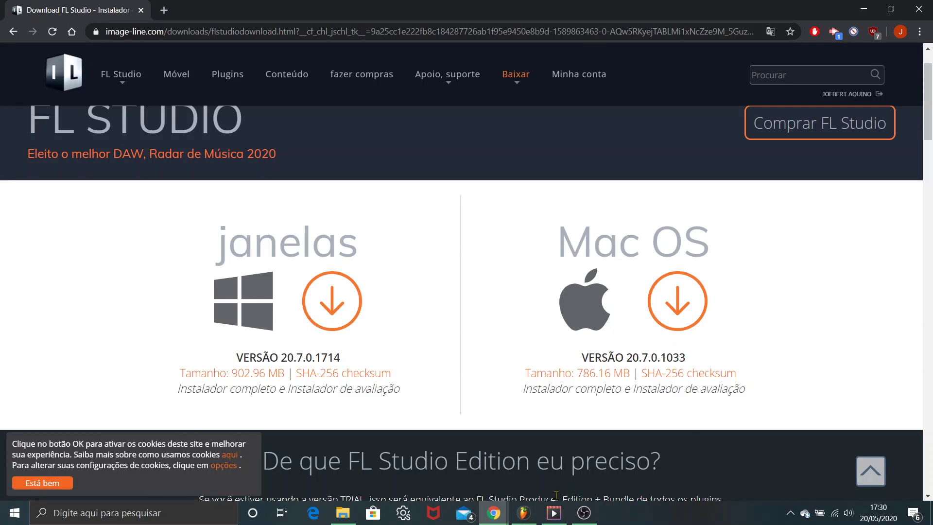
mouse_move(525, 514)
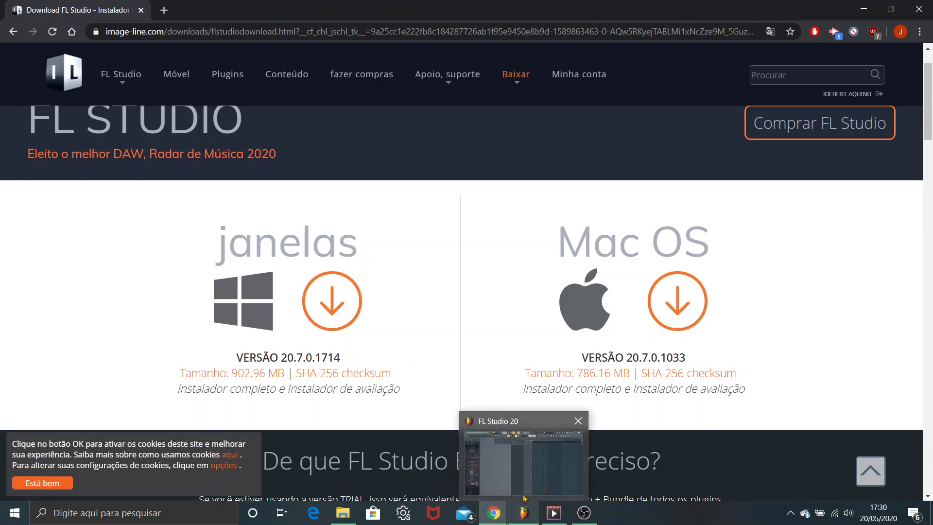
click(502, 478)
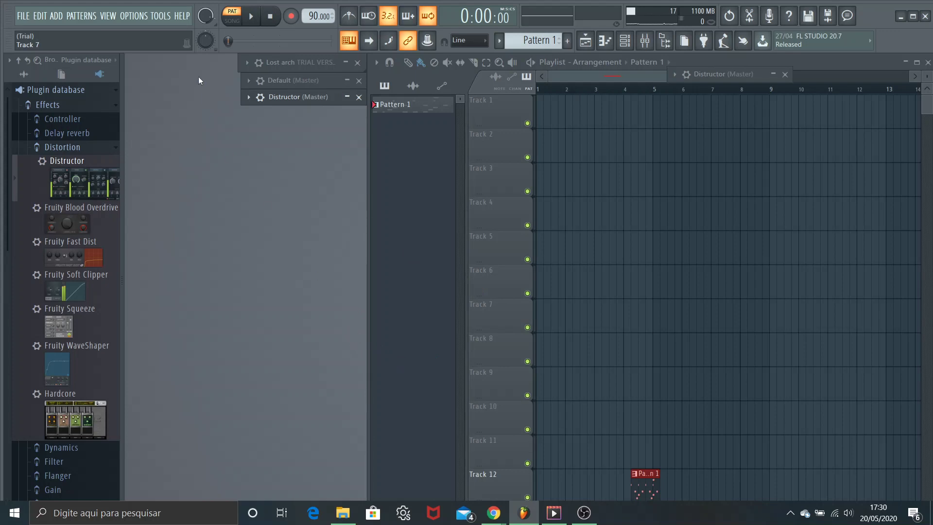
click(56, 16)
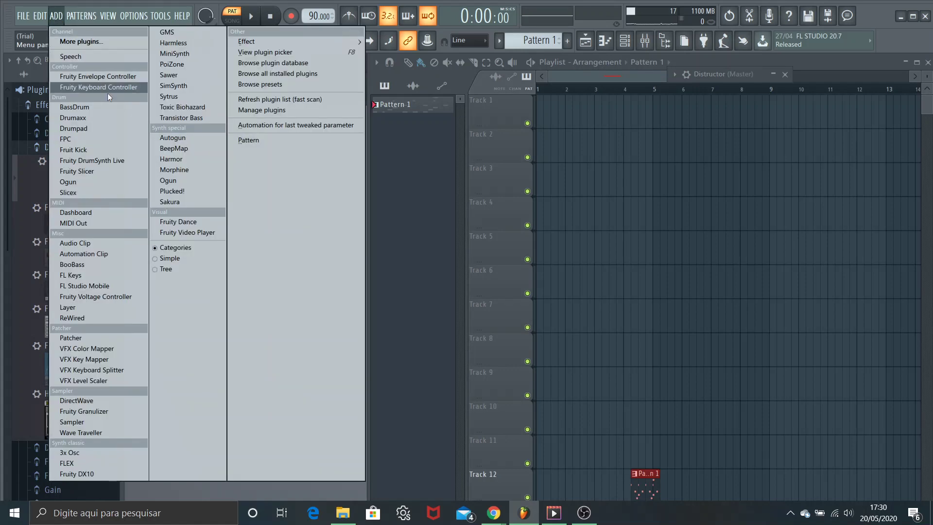
click(92, 138)
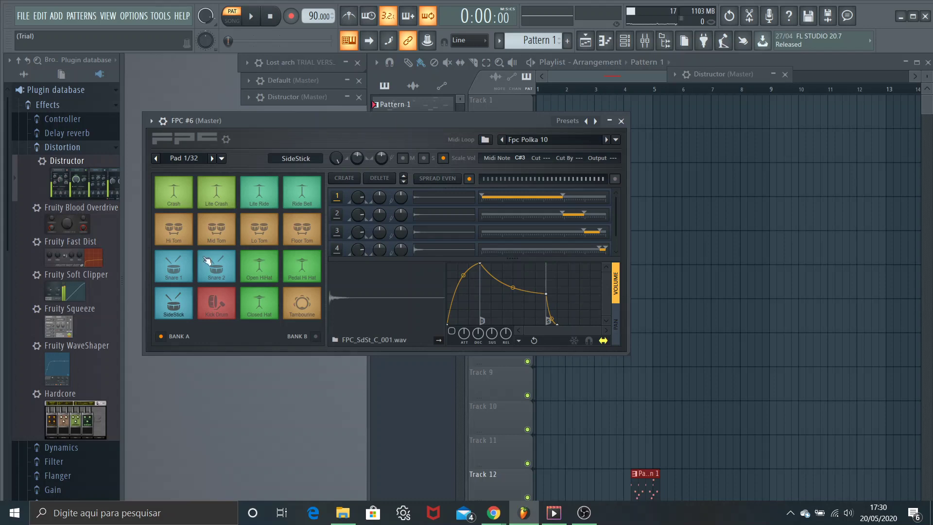
- Audition the FPC's snare, kick drum and tom pads, including Hi Tom, Mid Tom, Lo Tom and Floor Tom
click(182, 276)
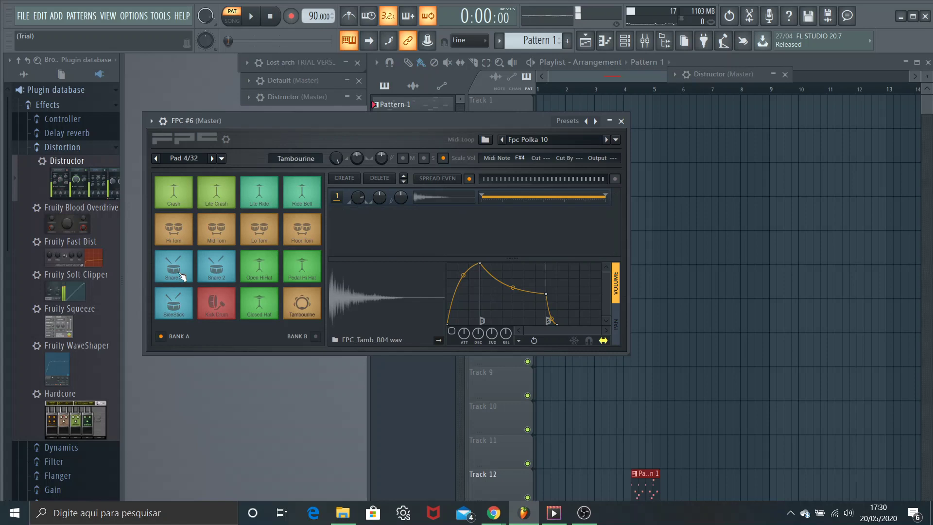
click(184, 275)
click(212, 271)
click(221, 301)
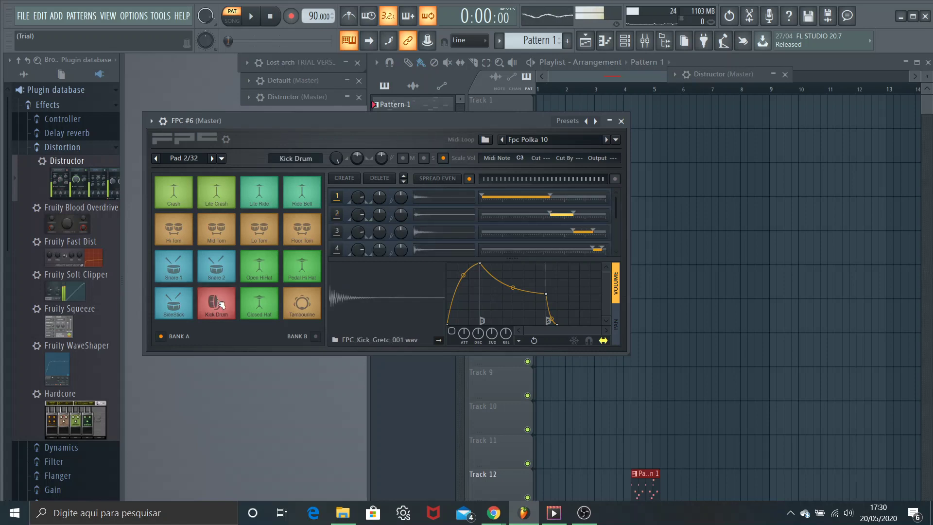
click(220, 301)
click(173, 229)
click(212, 238)
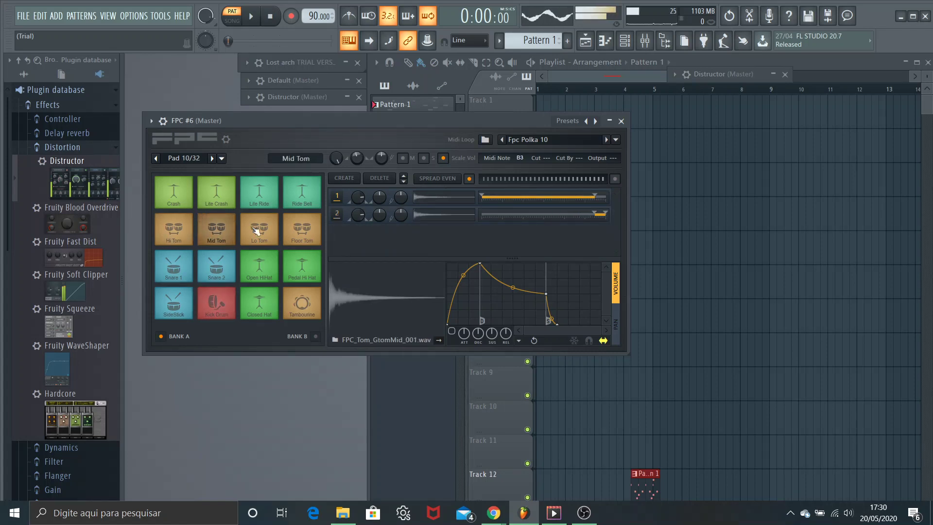
click(212, 238)
click(259, 232)
click(304, 234)
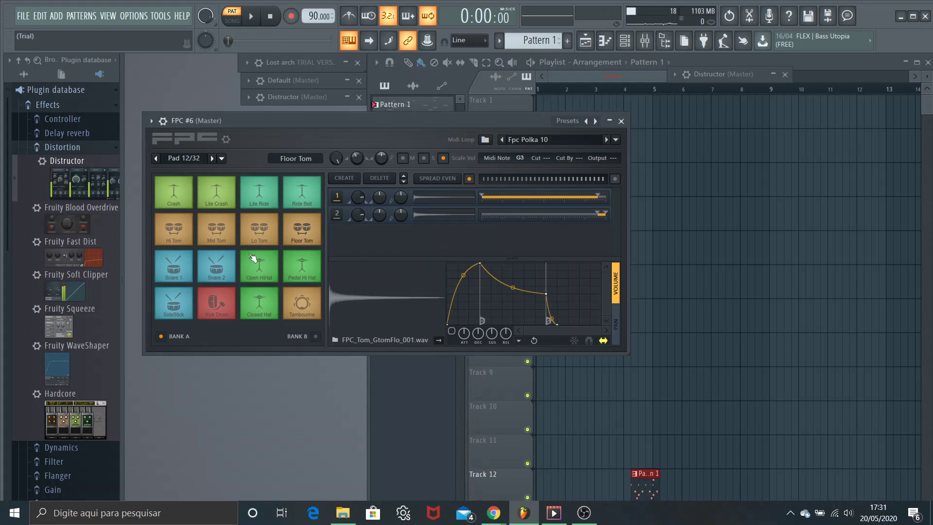
- Use Learn to map the Snare 1 pad to MIDI note C5
click(180, 275)
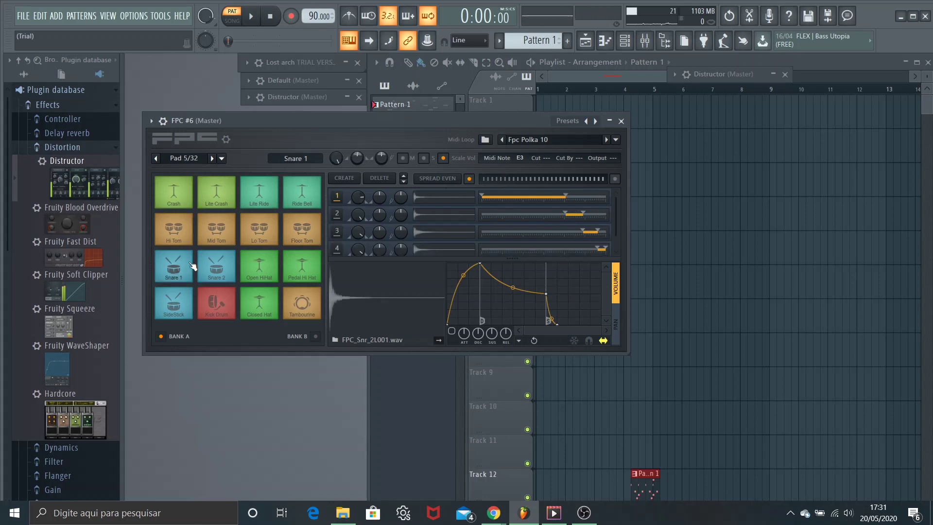
click(523, 158)
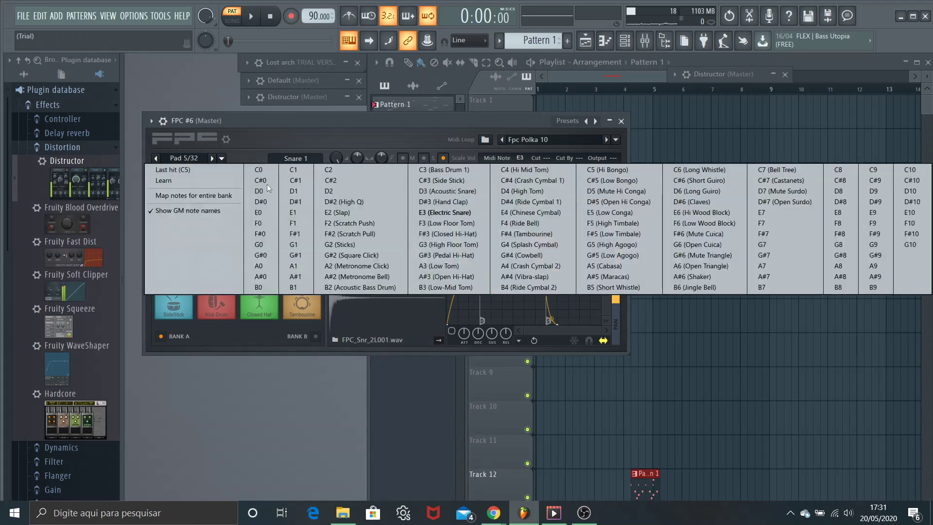
click(191, 180)
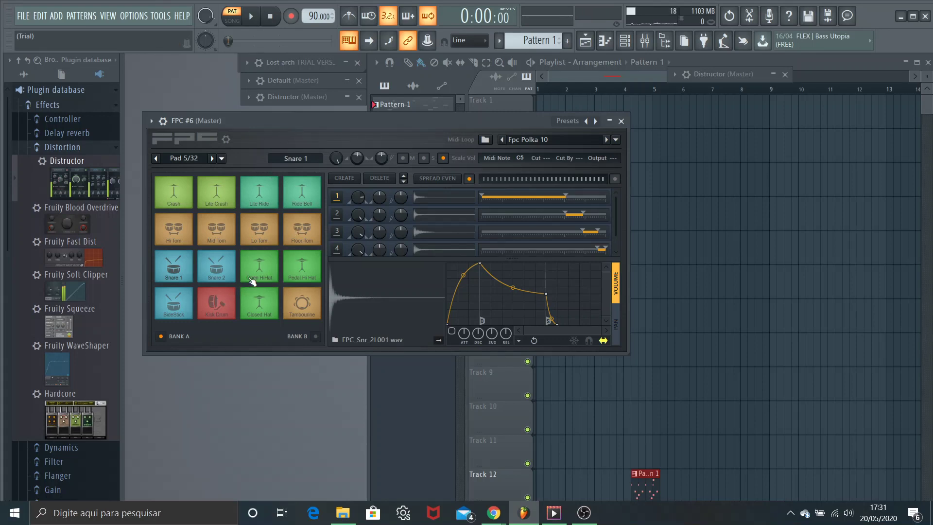
- Use Learn to map the Kick Drum pad to MIDI note E5
click(222, 308)
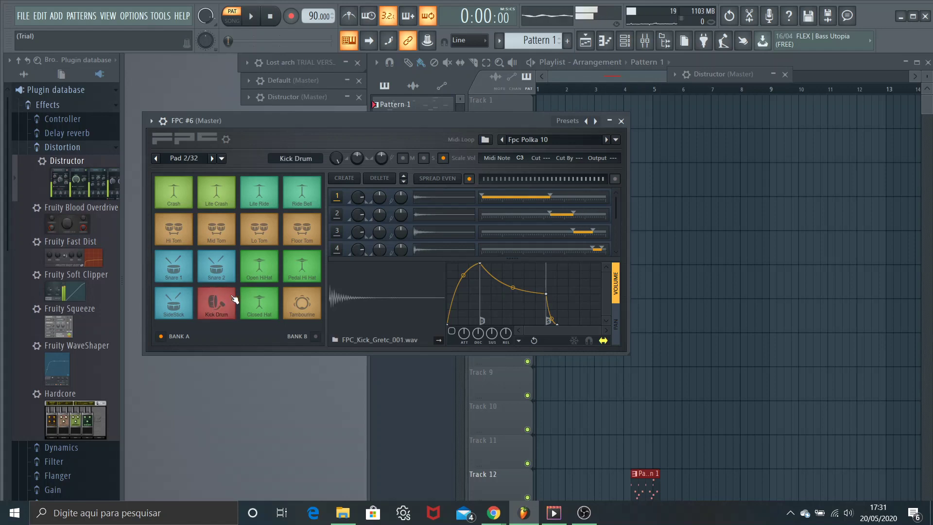
click(520, 158)
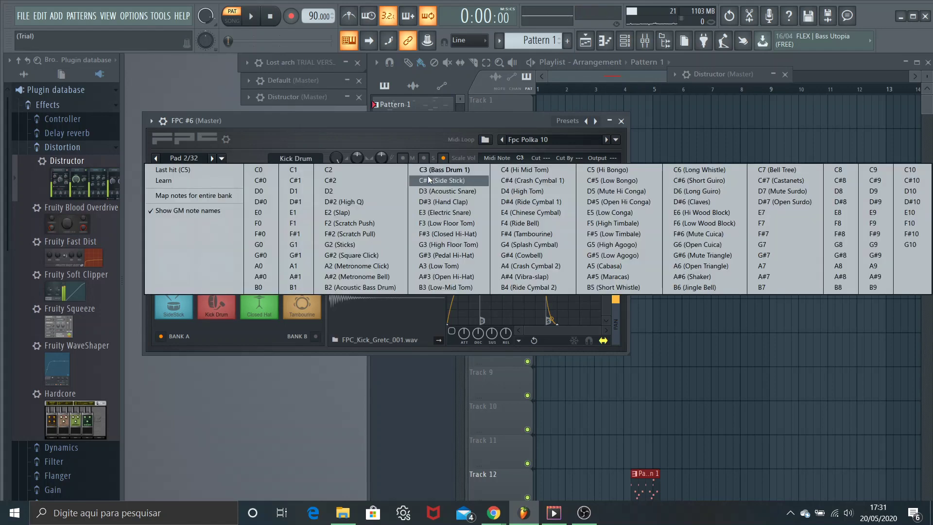
click(231, 178)
key(c)
- Play an alternating beat with the learned Kick Drum (E5) and Snare 1 (C5) notes to test the mapping
key(c)
key(c)
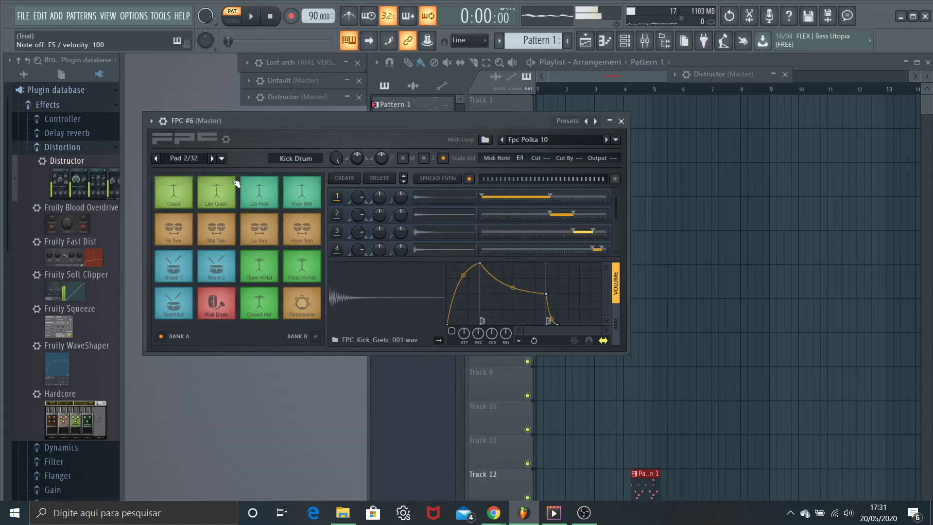
key(c)
key(z)
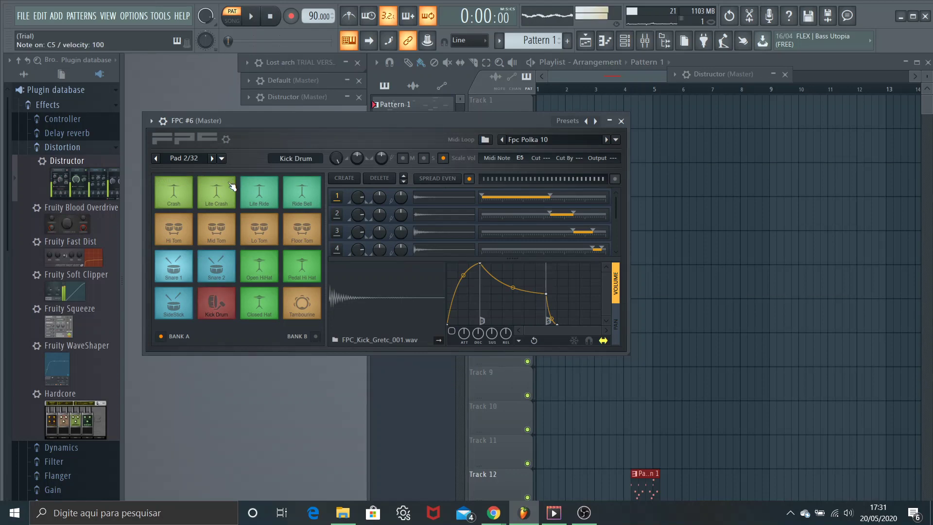
key(c)
key(z)
key(c)
key(z)
key(c)
key(z)
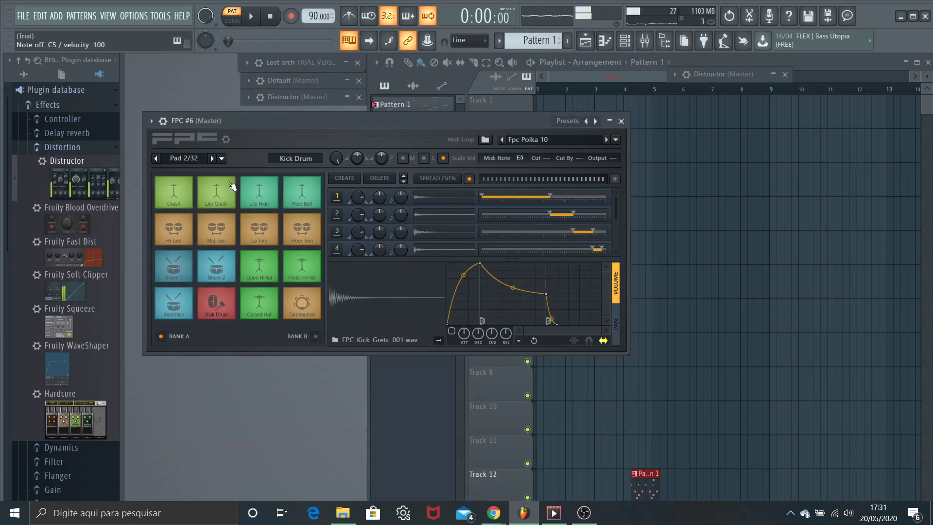
key(z)
key(c)
key(z)
key(c)
key(z)
key(c)
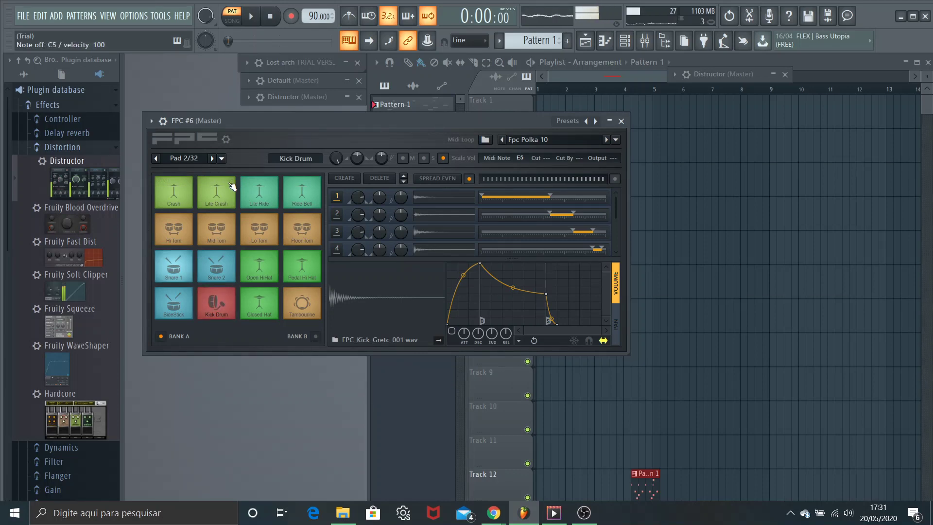
key(c)
key(z)
key(c)
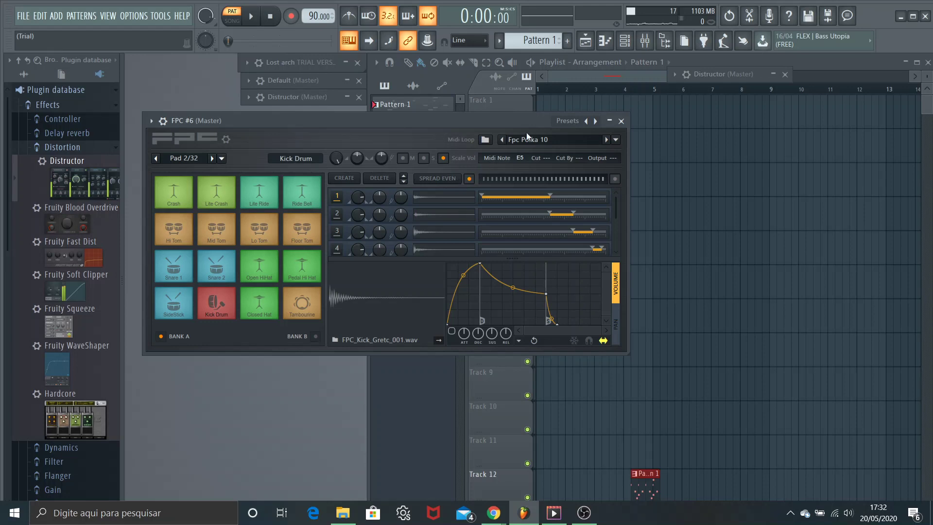
- Load the Empty preset into the FPC, and view Bank B before returning to Bank A
right_click(595, 122)
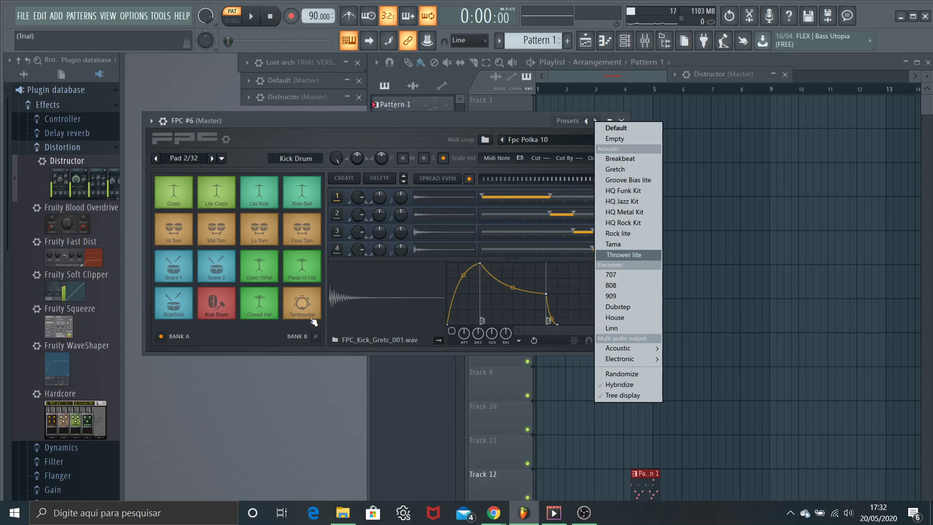
click(524, 116)
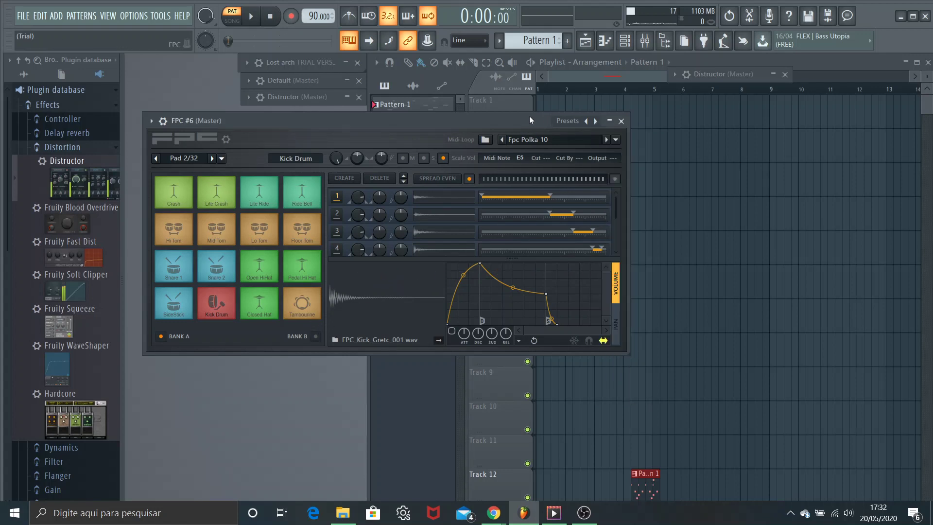
right_click(596, 122)
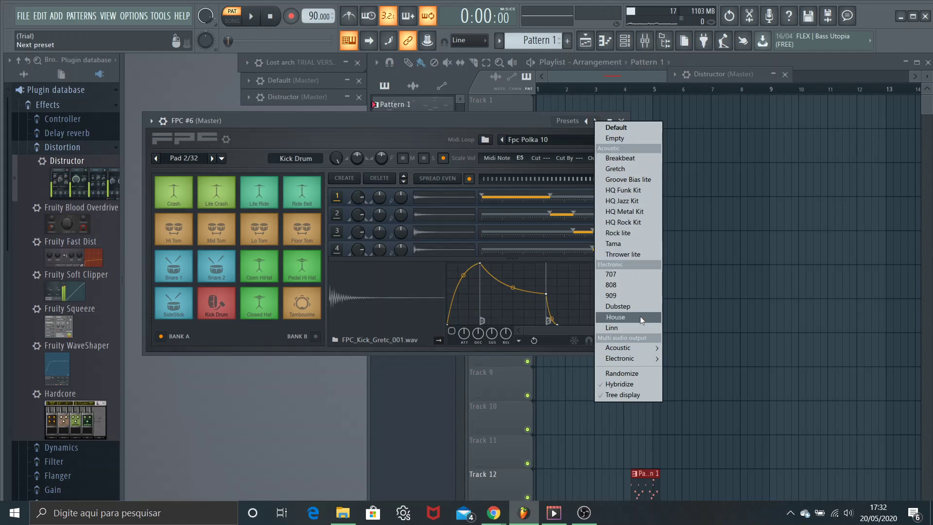
click(631, 138)
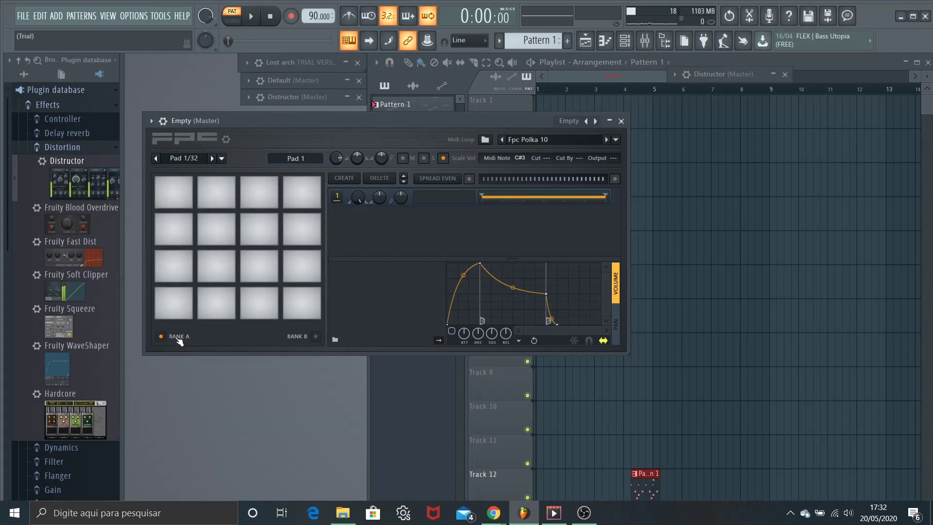
click(314, 337)
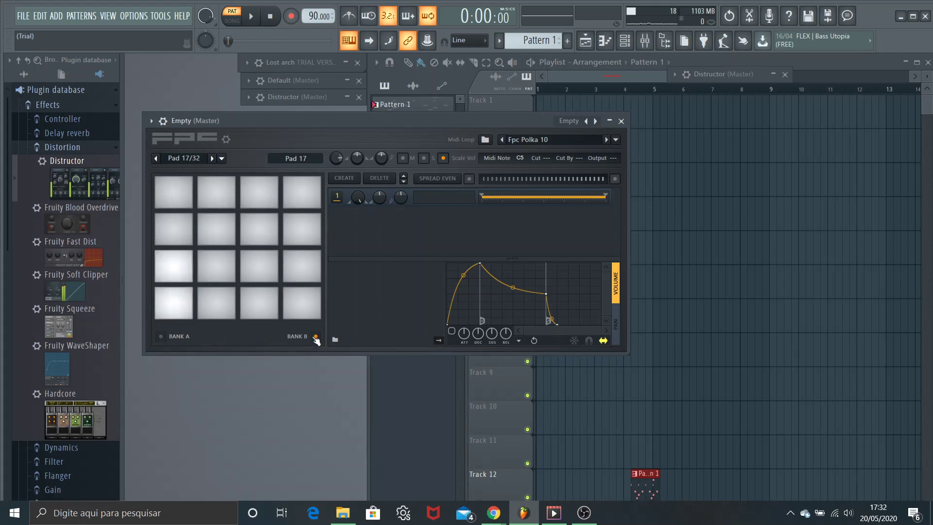
click(162, 336)
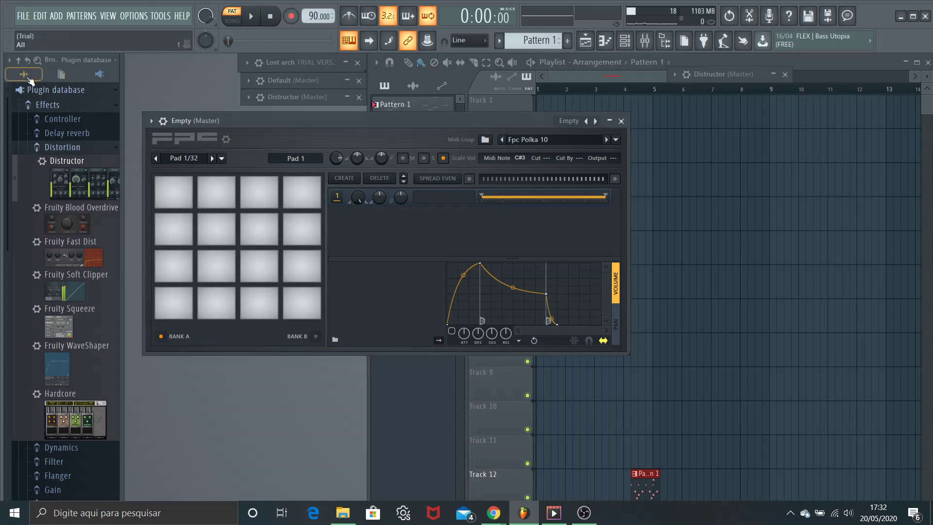
- Load the IceRock sample from the browser's full file list onto Pad 13
click(34, 76)
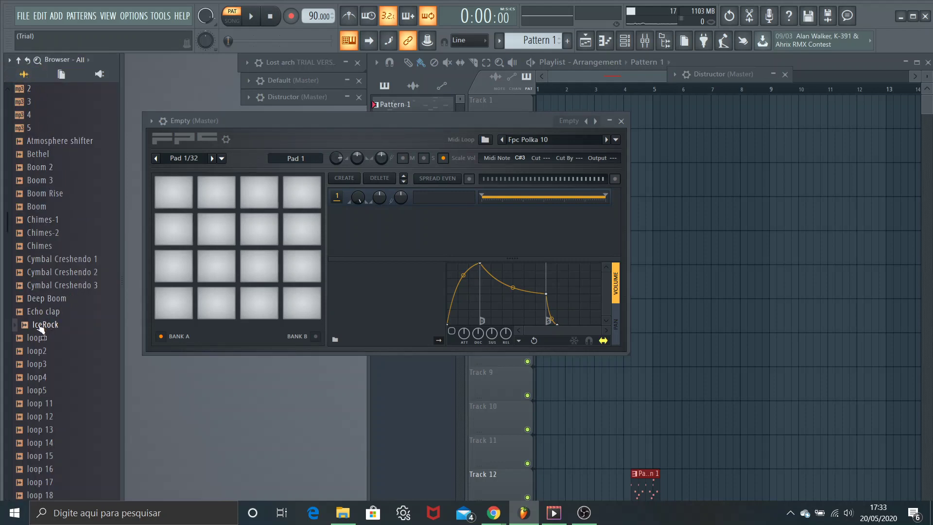
drag(41, 327, 154, 195)
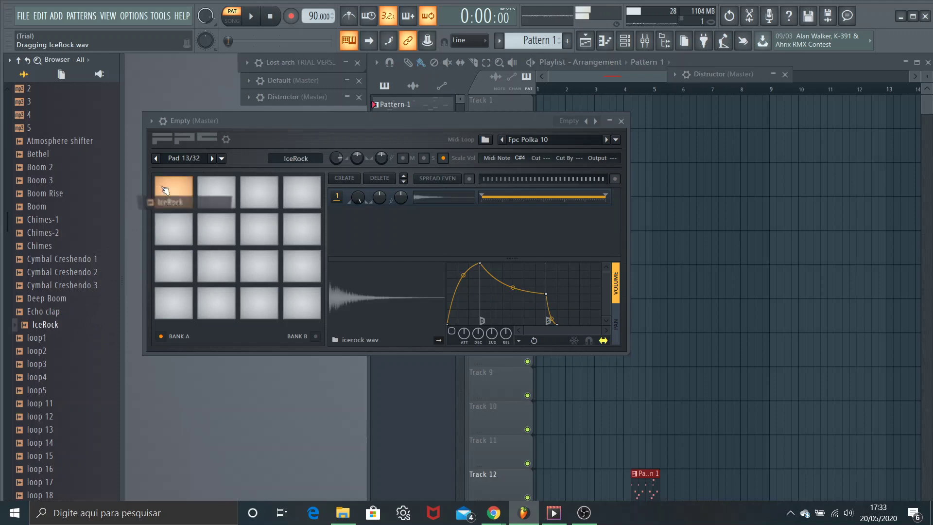
- Load the pad preset caixa snare.padpreset onto Pad 14
click(216, 195)
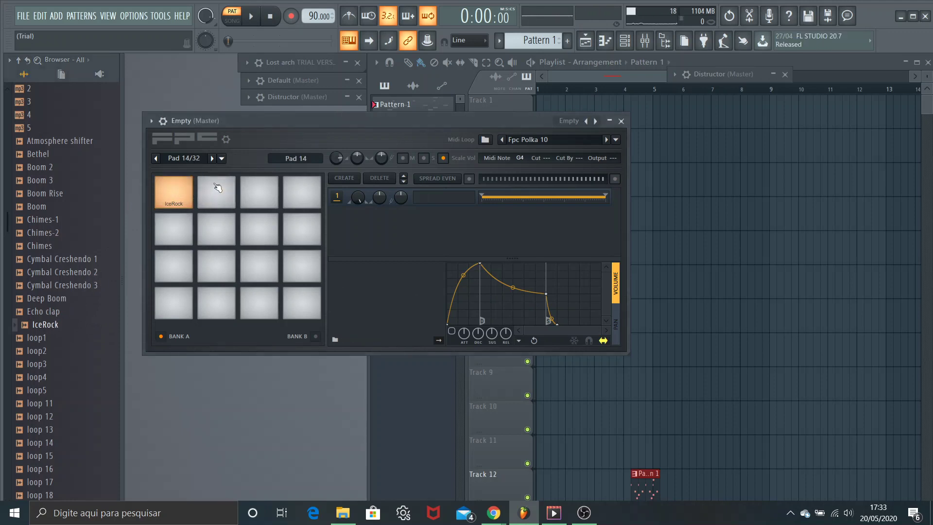
click(223, 159)
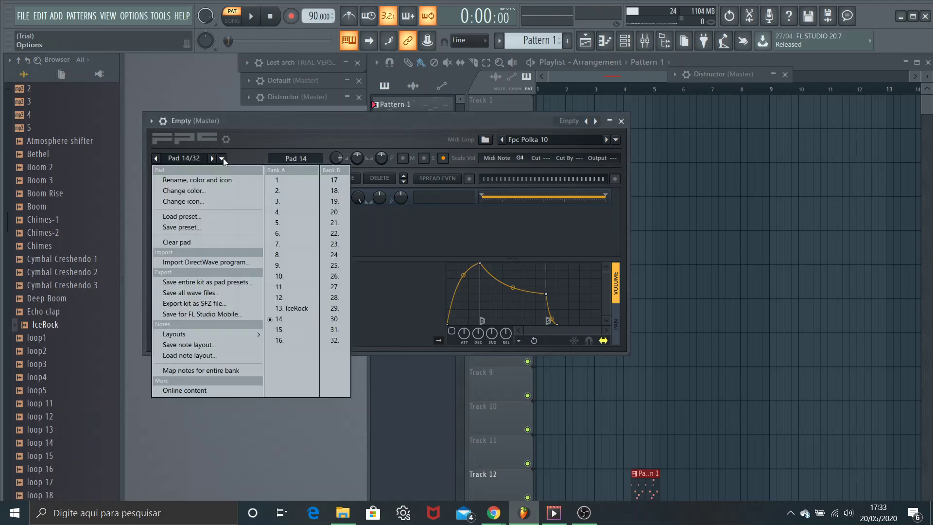
click(195, 217)
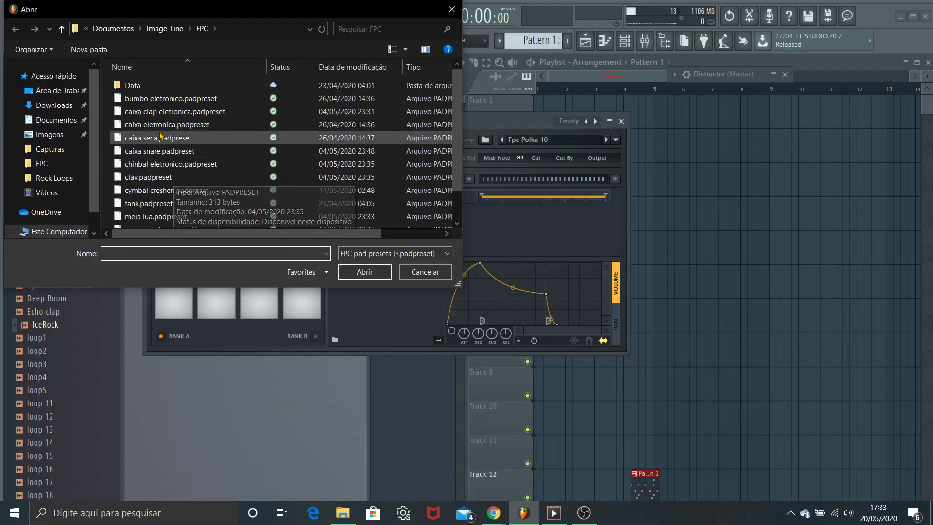
click(165, 151)
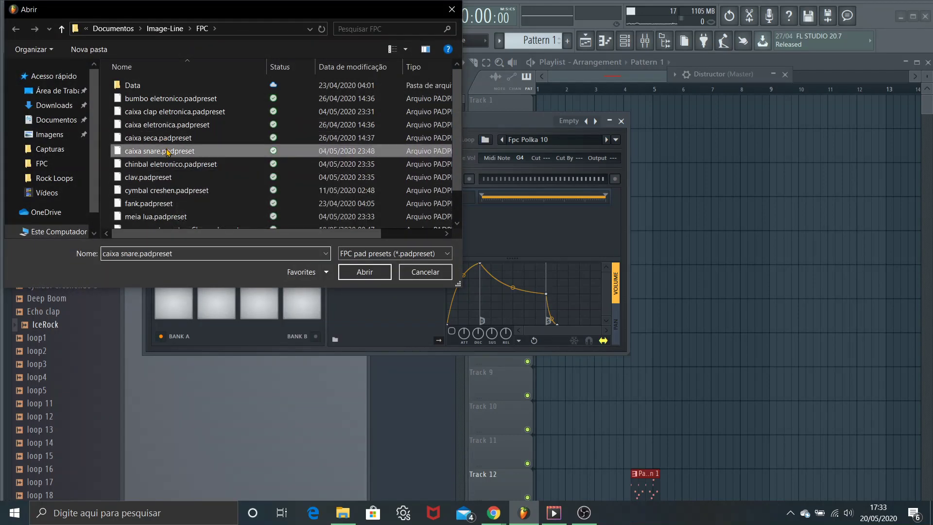
click(364, 271)
- Load the pad preset bumbo eletronico.padpreset onto Pad 15
click(261, 194)
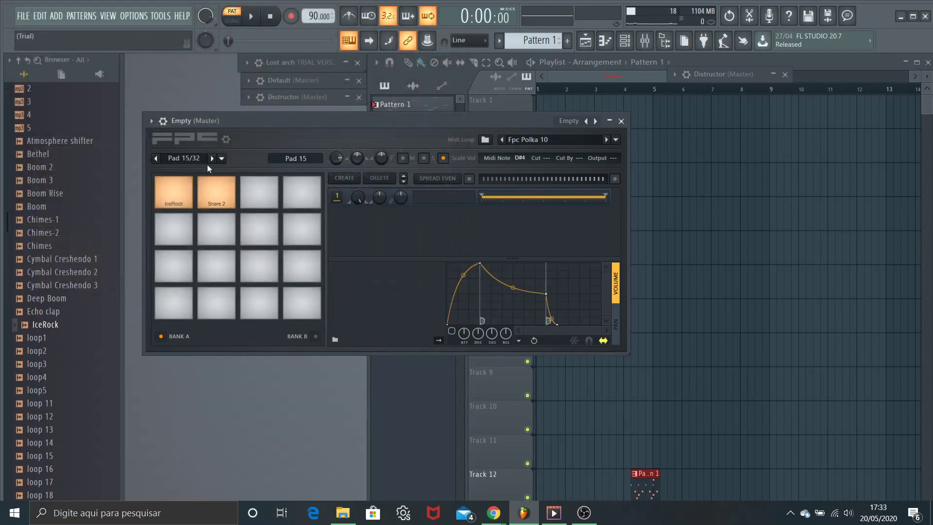
click(221, 158)
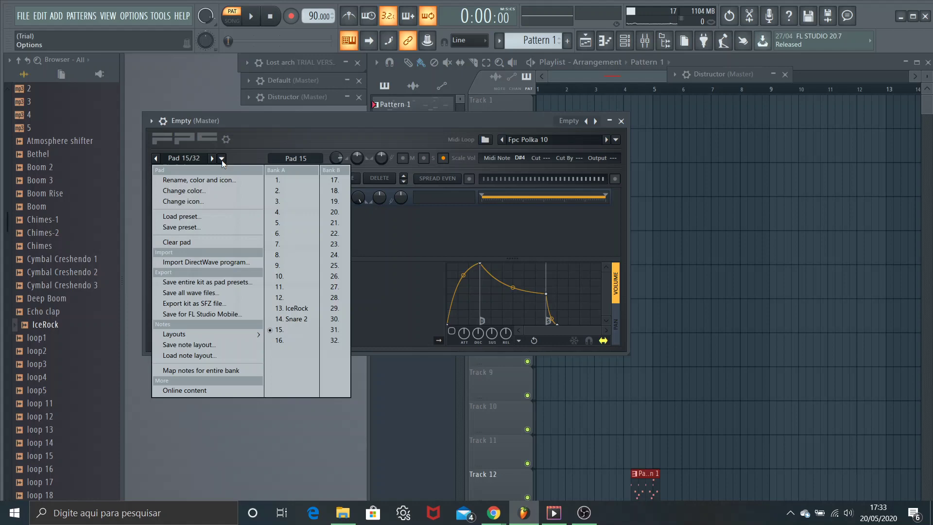
click(202, 219)
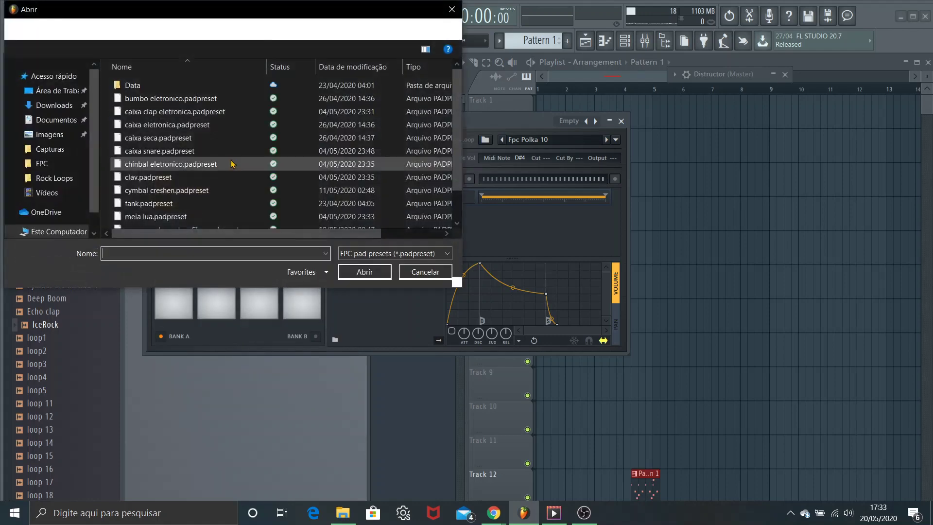
click(170, 98)
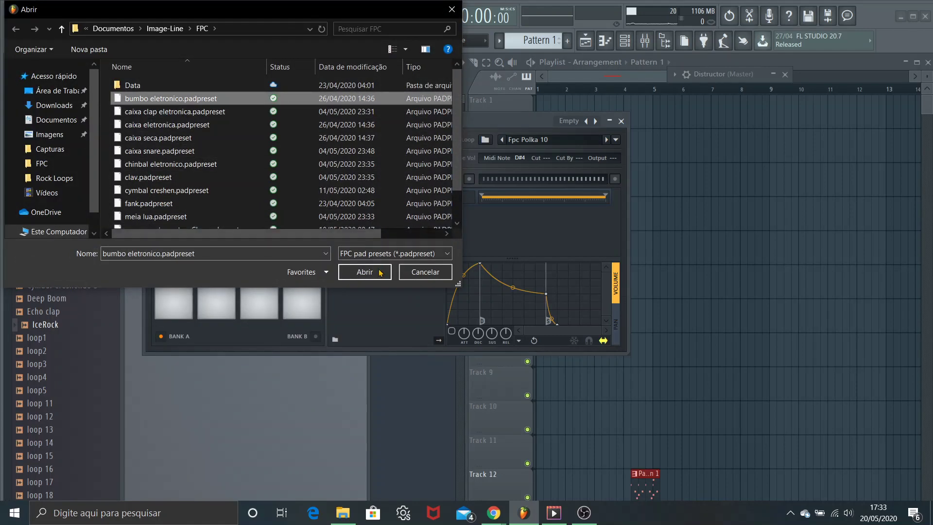
click(364, 272)
- Load the pad preset meia lua.padpreset onto Pad 16
click(302, 193)
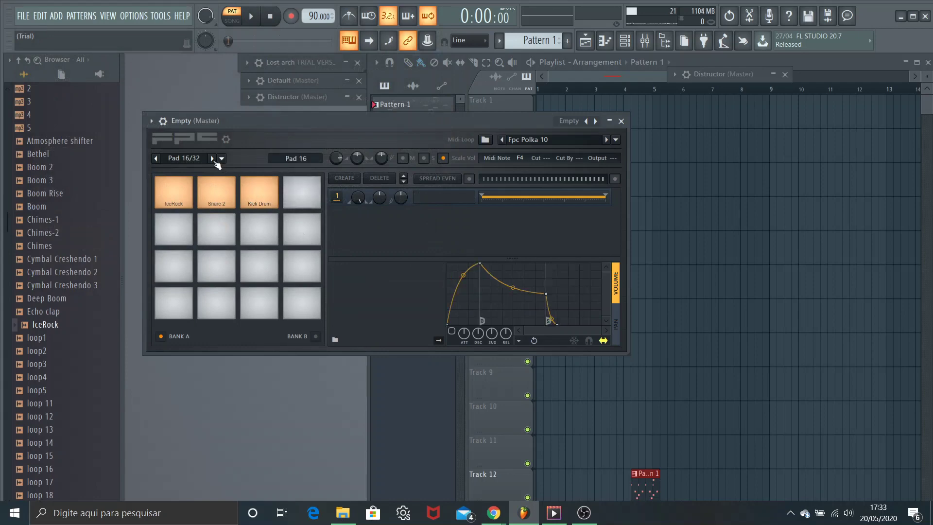
click(221, 159)
click(191, 215)
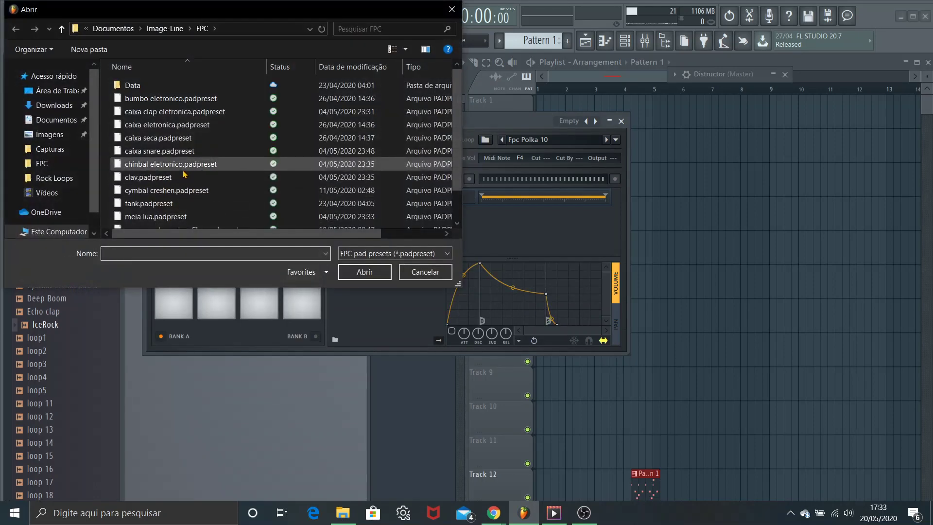
click(170, 216)
click(364, 272)
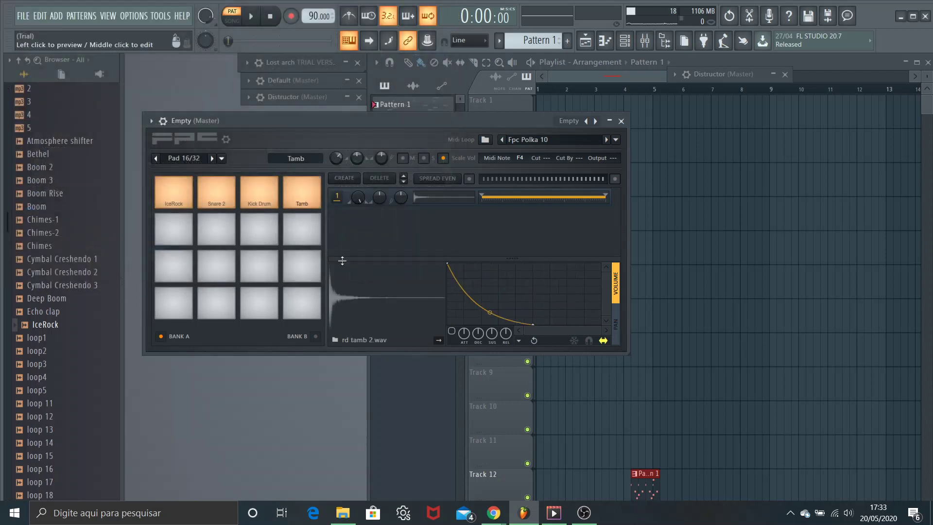
- Use MIDI note learn to map the IceRock pad to C5 and the Snare 2 pad to D5
click(182, 190)
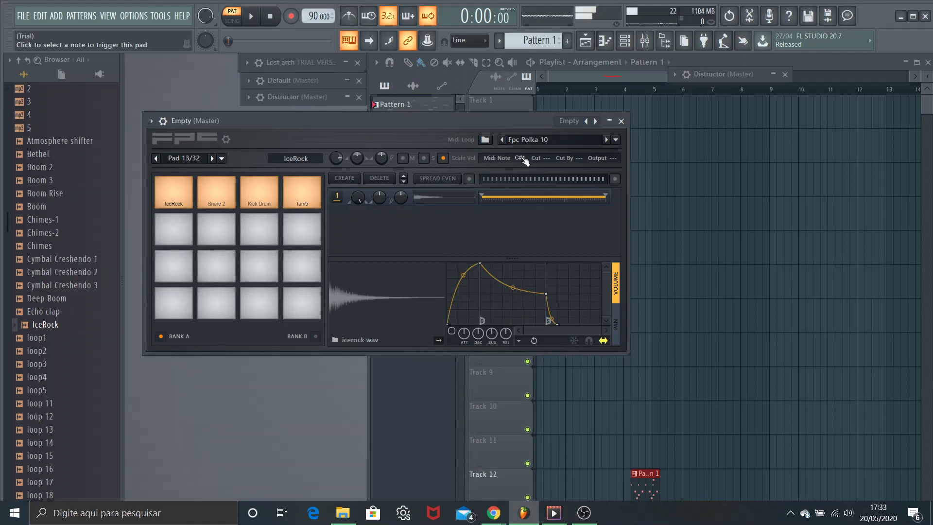
click(520, 158)
click(194, 177)
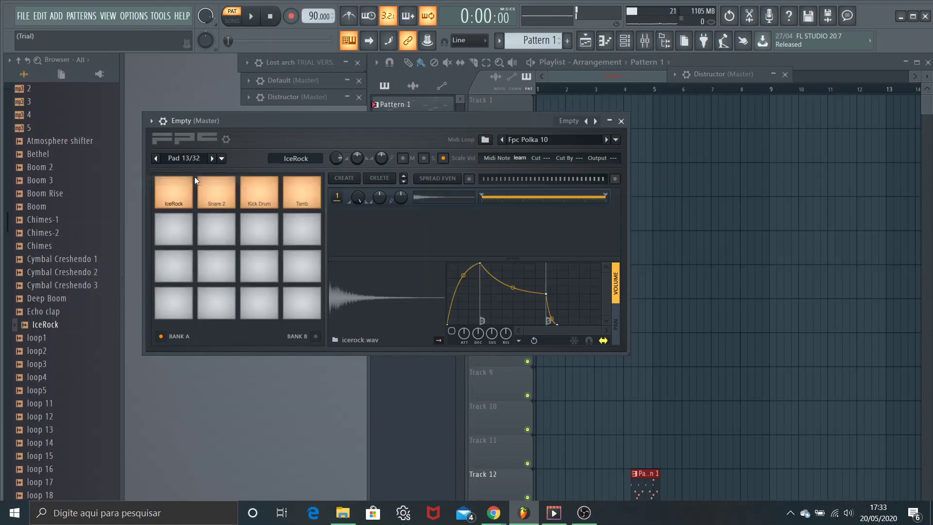
click(211, 195)
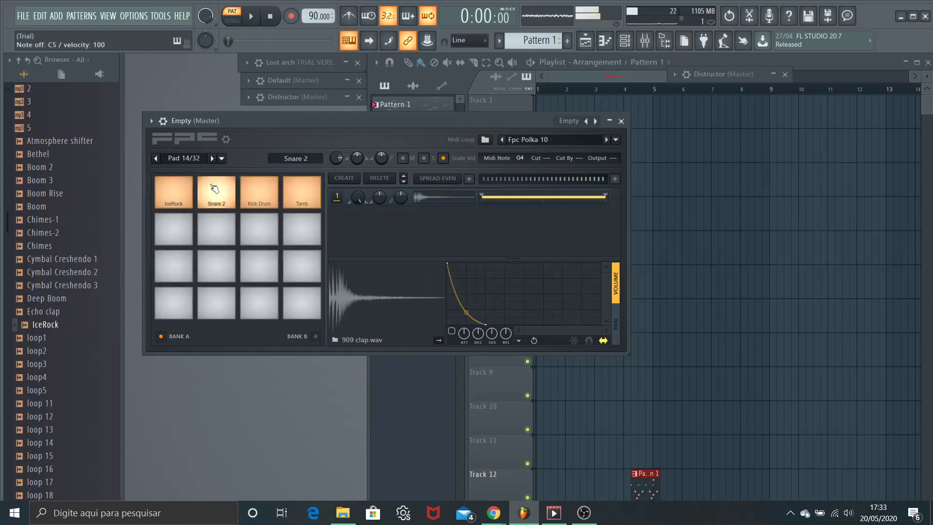
click(520, 158)
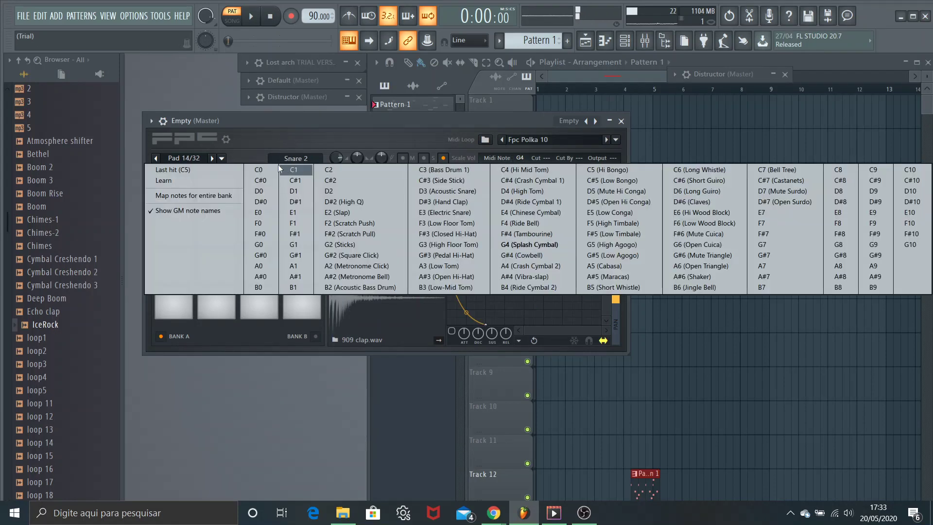
click(231, 178)
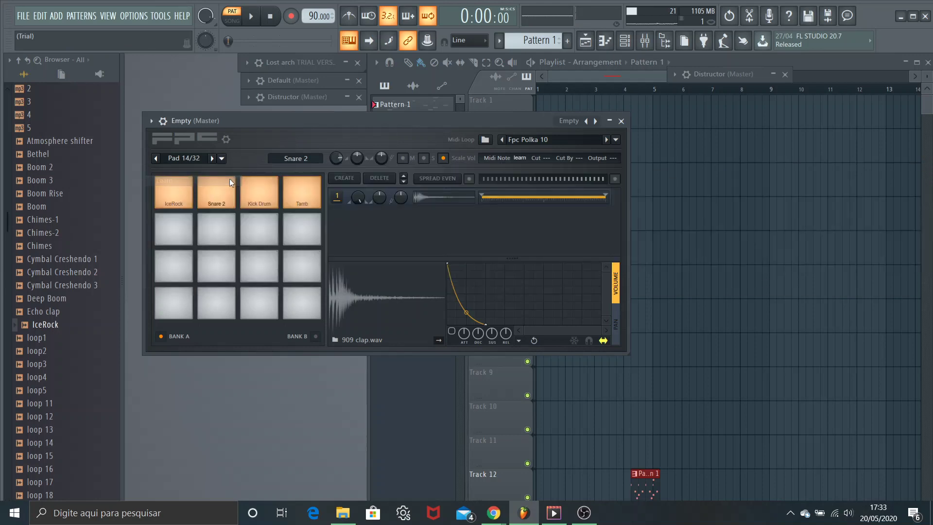
- Use MIDI note learn to map the Kick Drum pad to E5 and the Tamb pad to F5
click(269, 189)
click(520, 158)
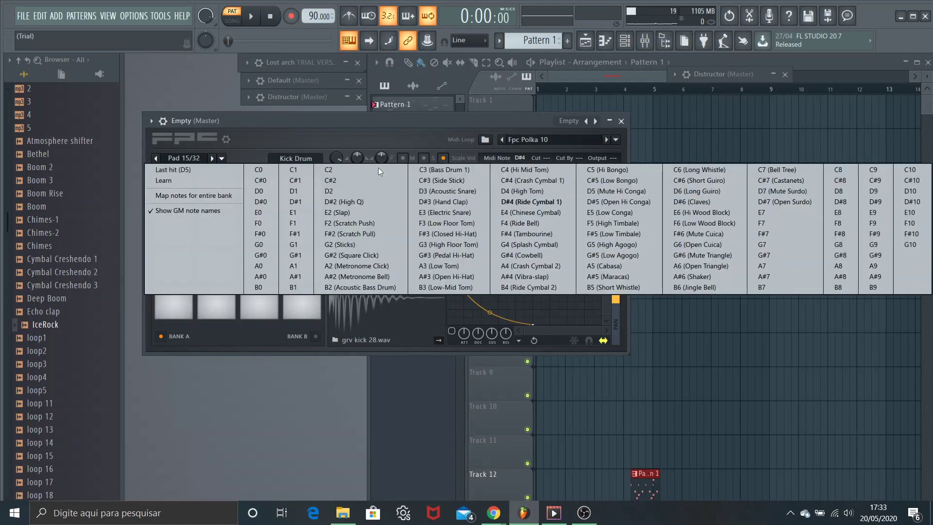
click(224, 179)
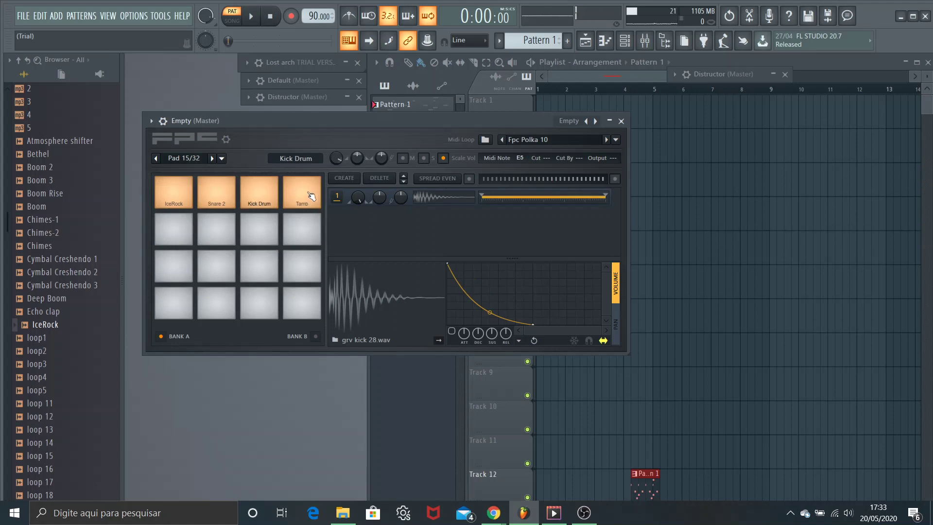
click(304, 193)
click(516, 158)
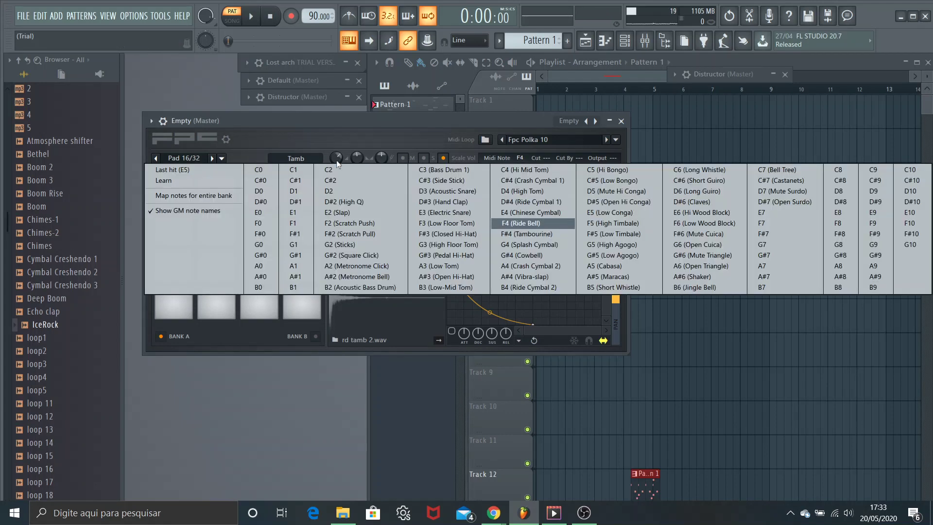
click(200, 180)
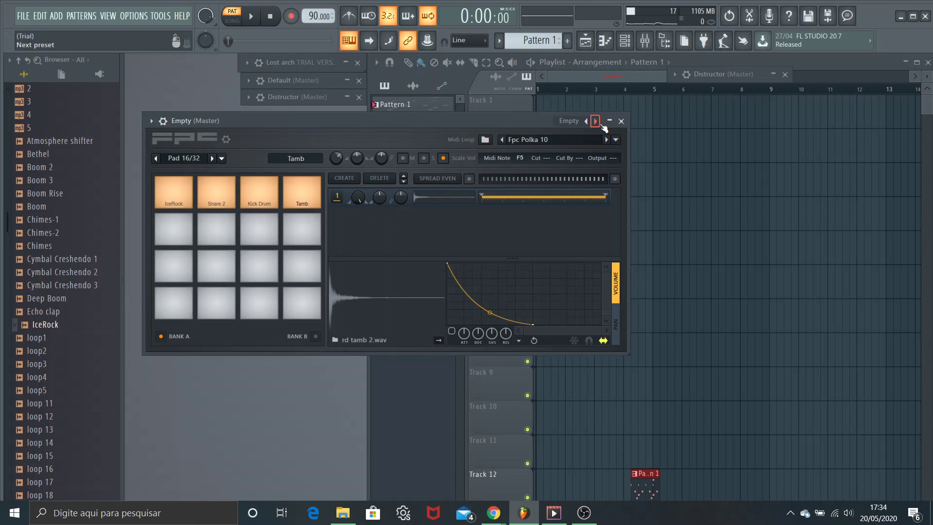
- Switch the FPC to the Breakbeat multi out preset and audition its Snare 2 pad
click(599, 124)
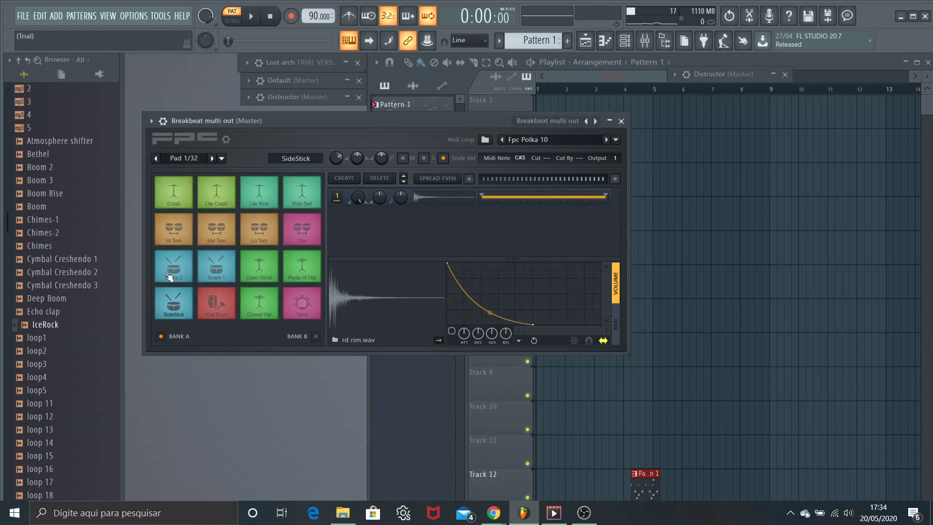
click(170, 276)
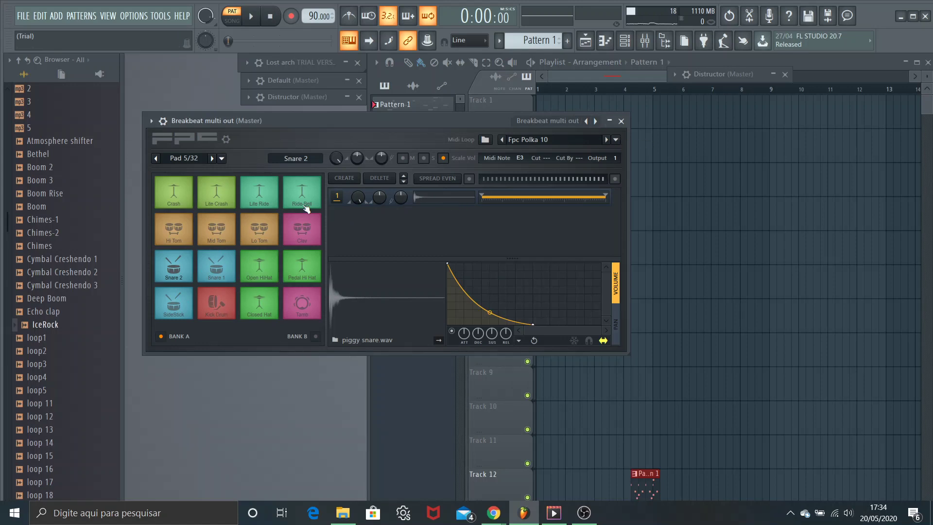
click(184, 272)
click(183, 268)
click(222, 160)
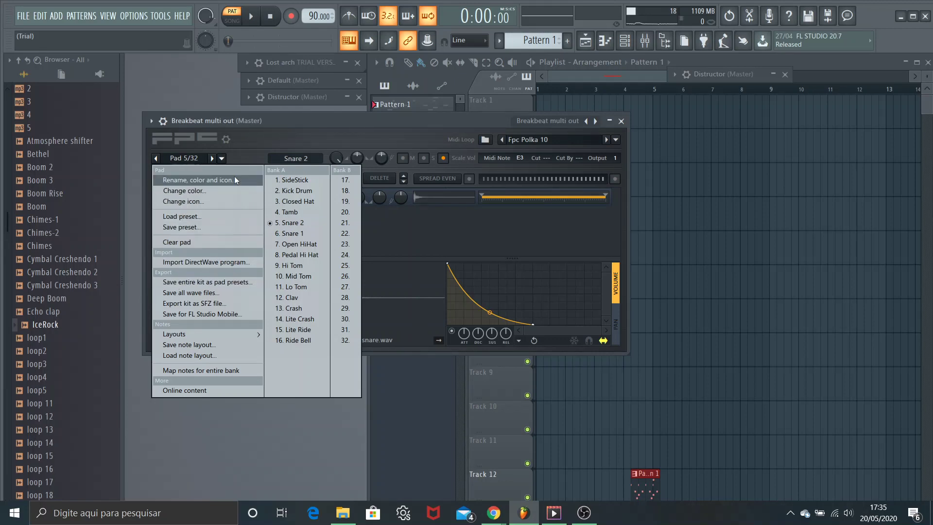
click(273, 124)
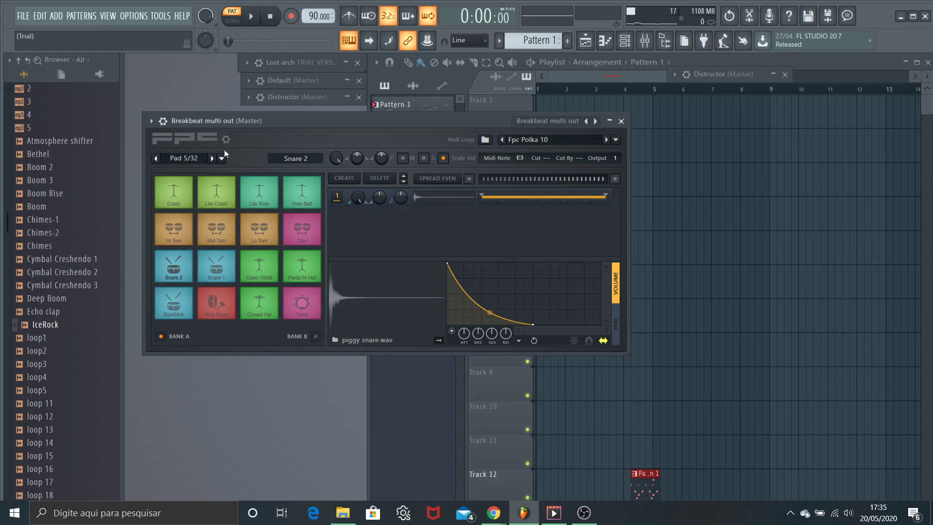
click(222, 158)
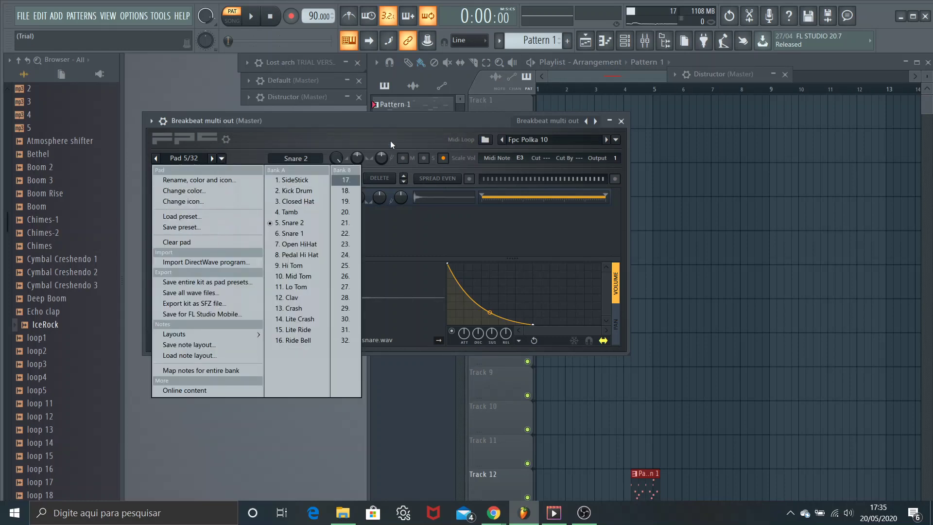
drag(436, 122, 441, 122)
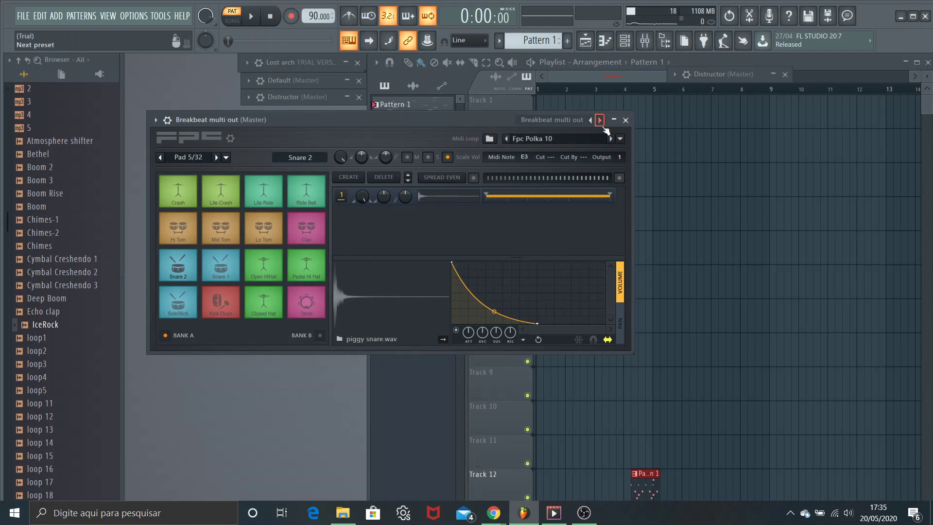
- Load the Empty preset into the FPC and view the saved pad presets available for Pad 13 without loading one
click(619, 139)
click(615, 140)
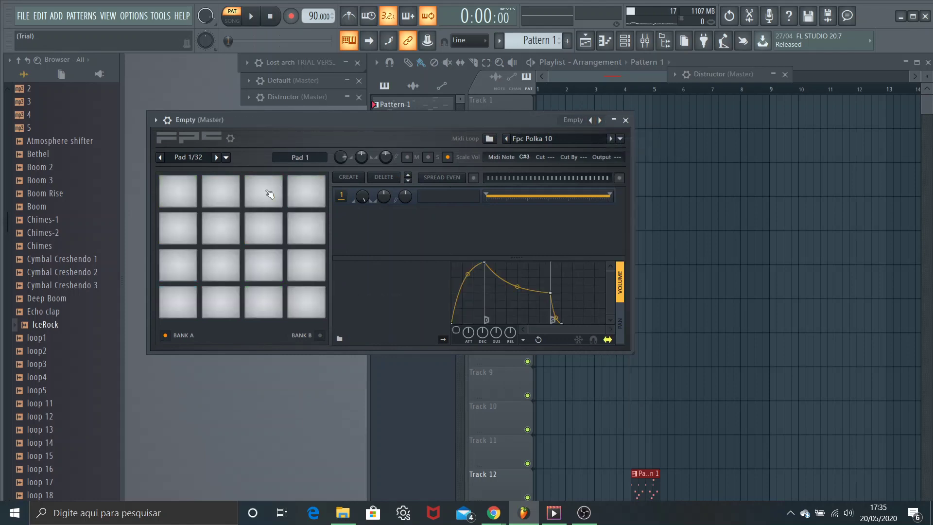
click(190, 190)
click(229, 160)
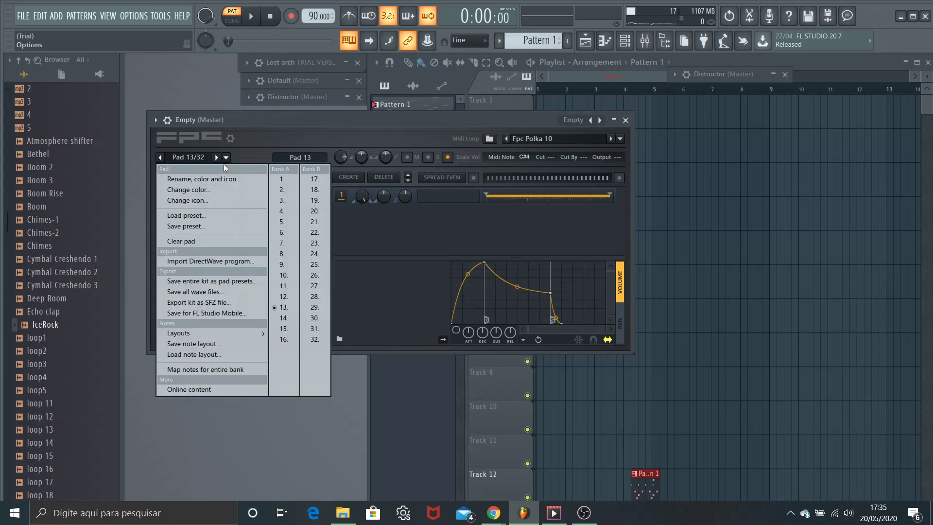
click(195, 214)
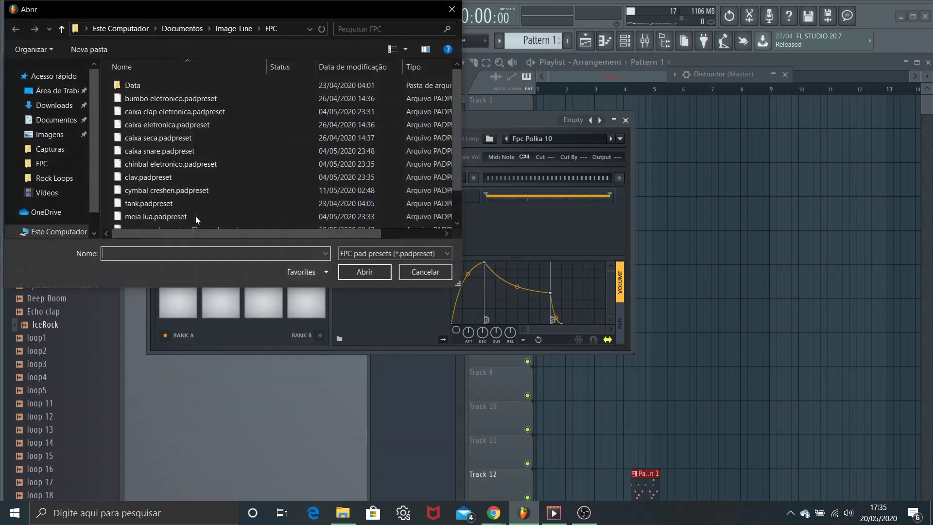
click(452, 9)
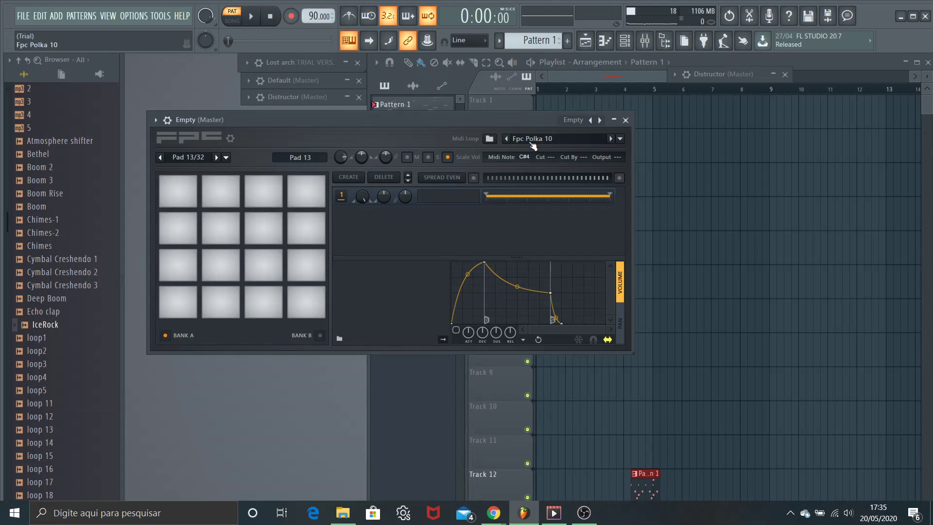
- Minimize the FPC plugin and add a FLEX synth channel, moving its window fully into view
click(613, 120)
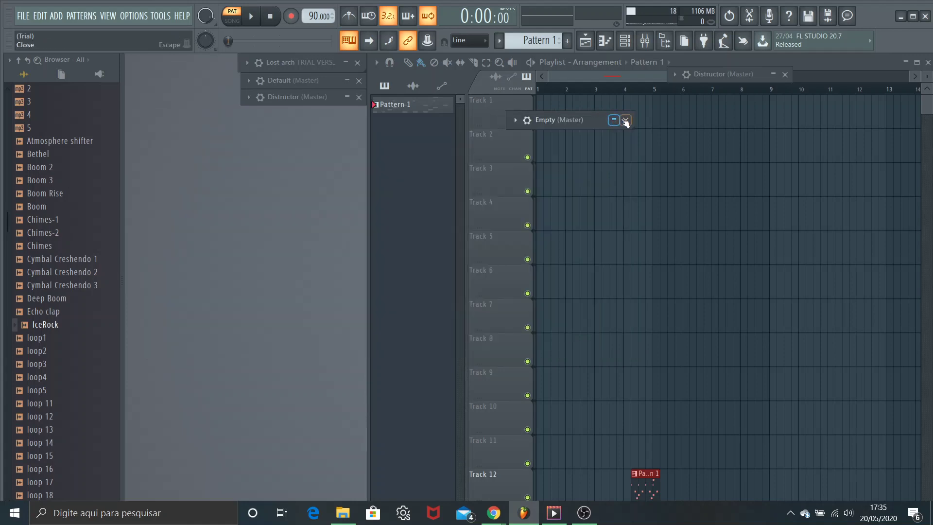
click(60, 17)
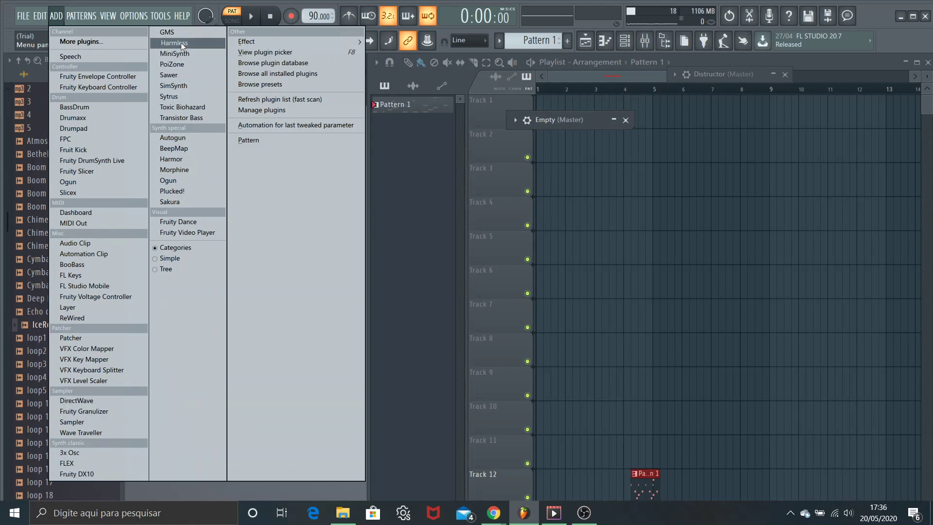
click(74, 459)
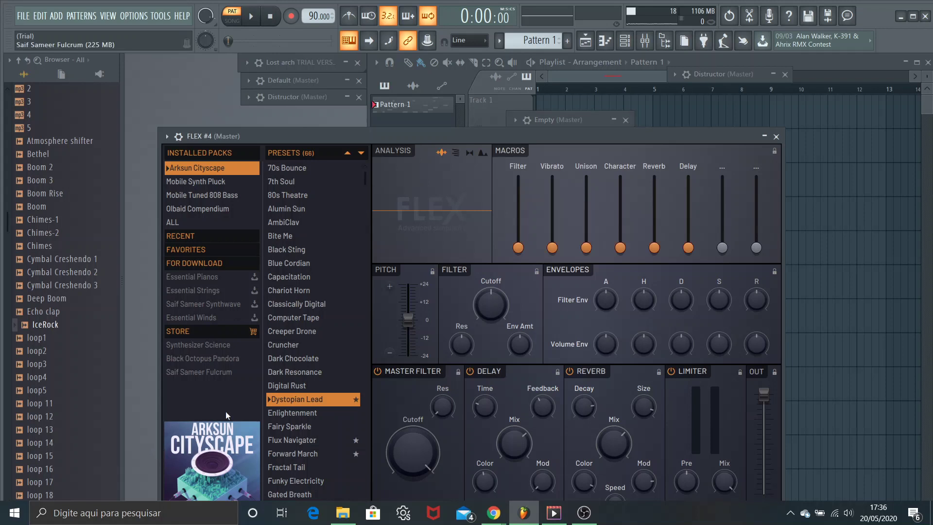
drag(421, 135, 380, 73)
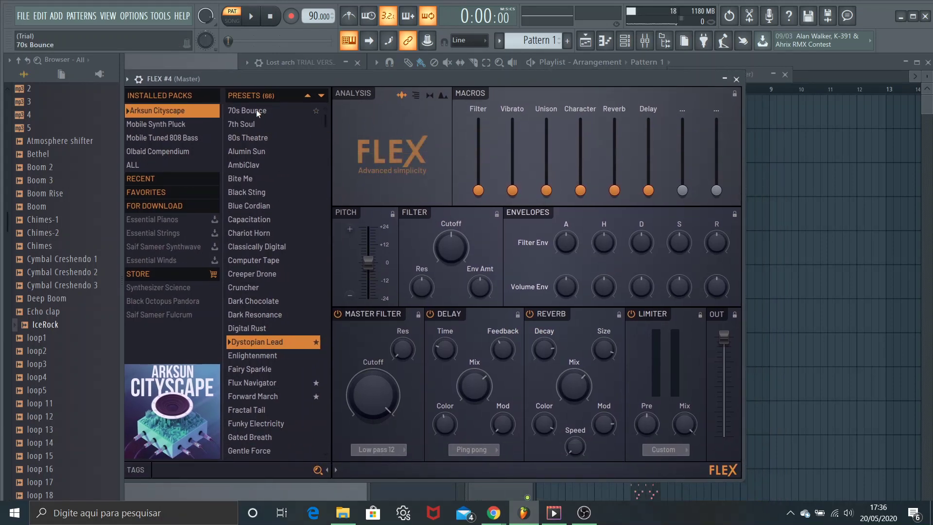
- Load the Flux Navigator preset in FLEX to audition it, and browse the Arksun Cityscape preset list before closing the synth
click(271, 382)
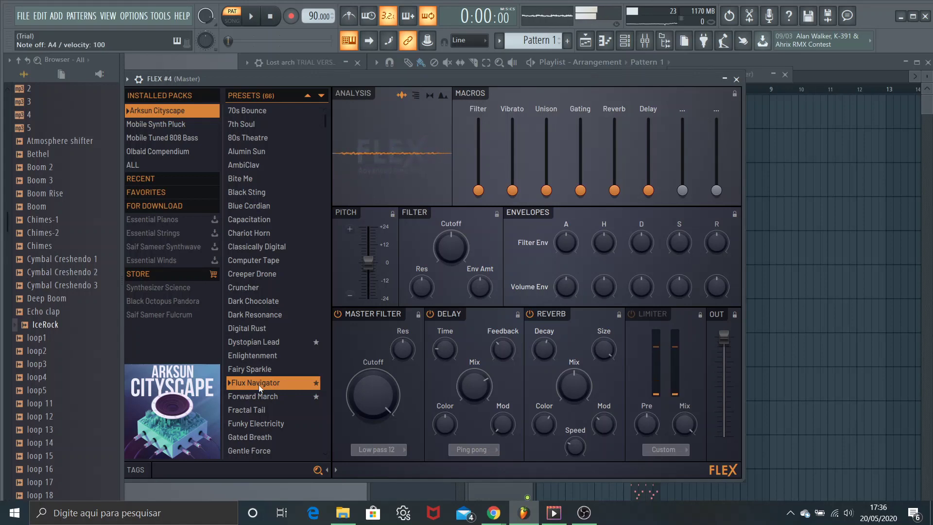
scroll(286, 199, down, 1)
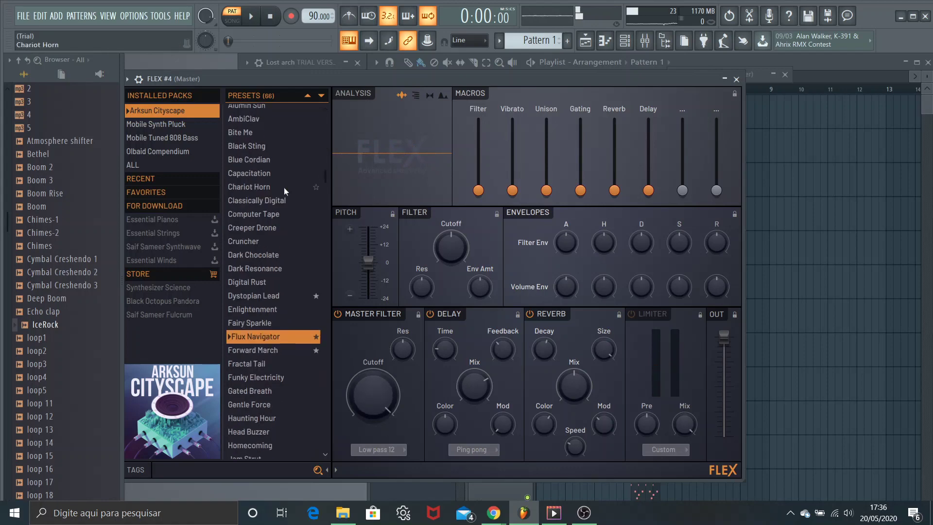
scroll(266, 261, down, 10)
scroll(269, 271, up, 12)
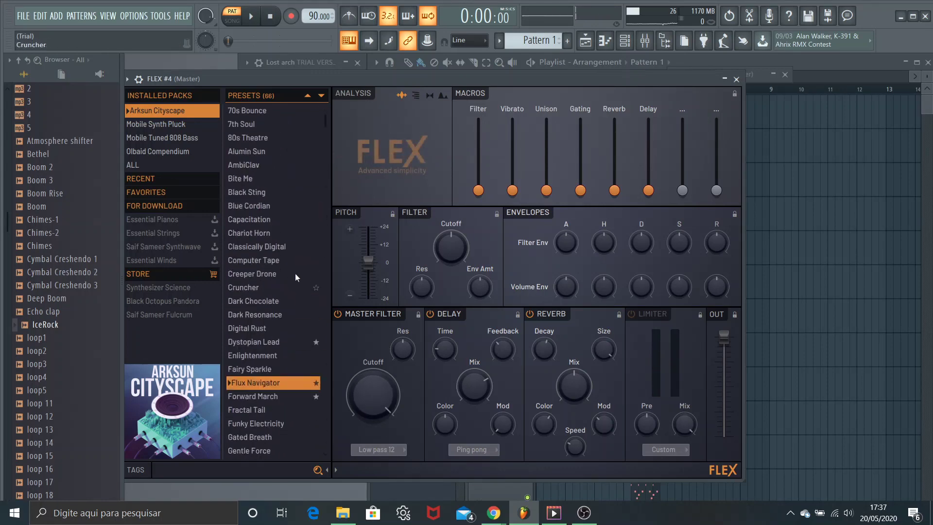
click(736, 80)
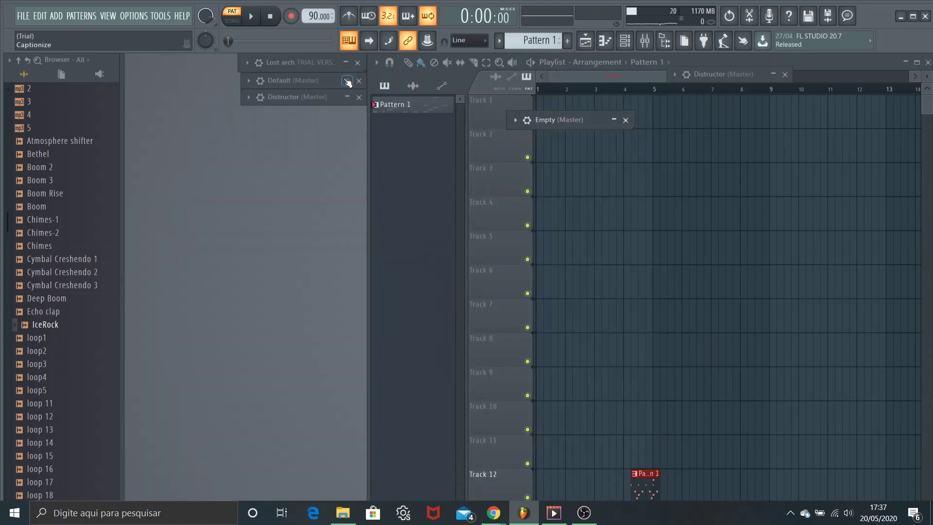
- Restore the minimized Lost arch Sytrus synth and play a few notes, including F5, to audition its sound before minimizing it
click(294, 60)
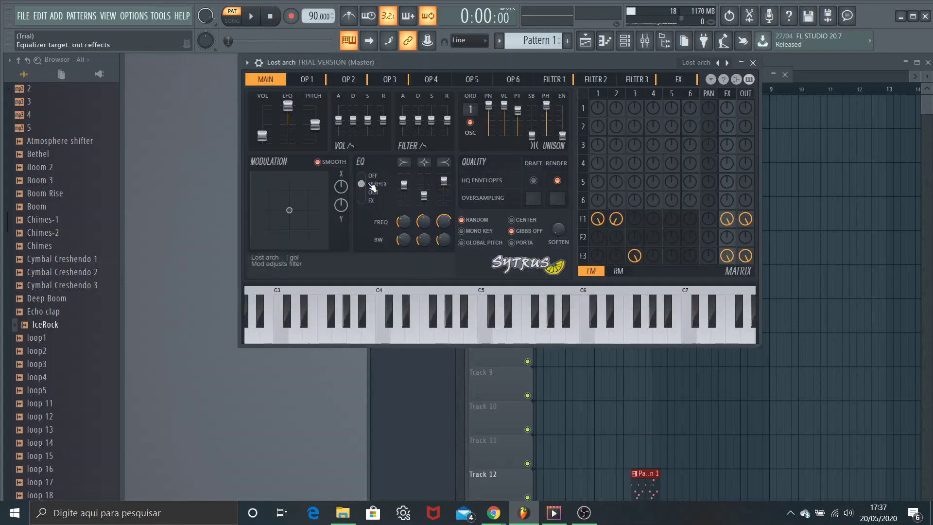
key(v)
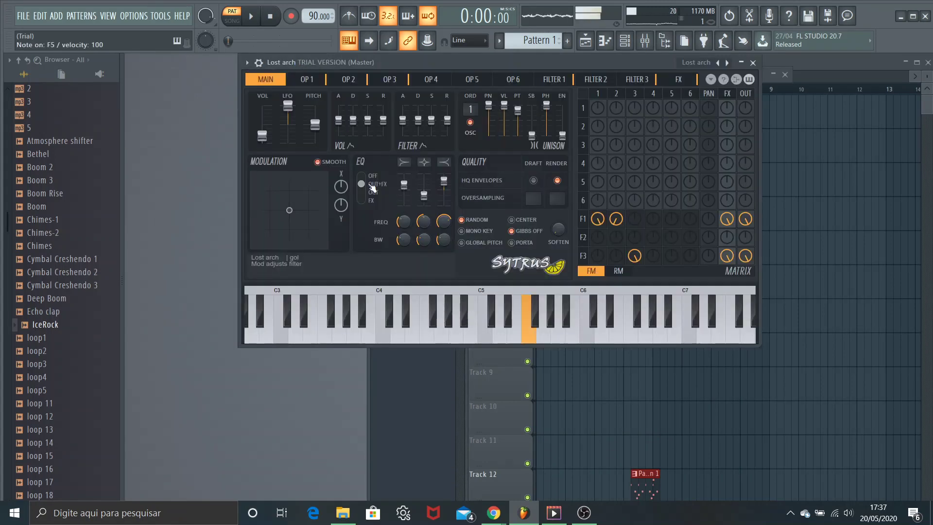
key(b)
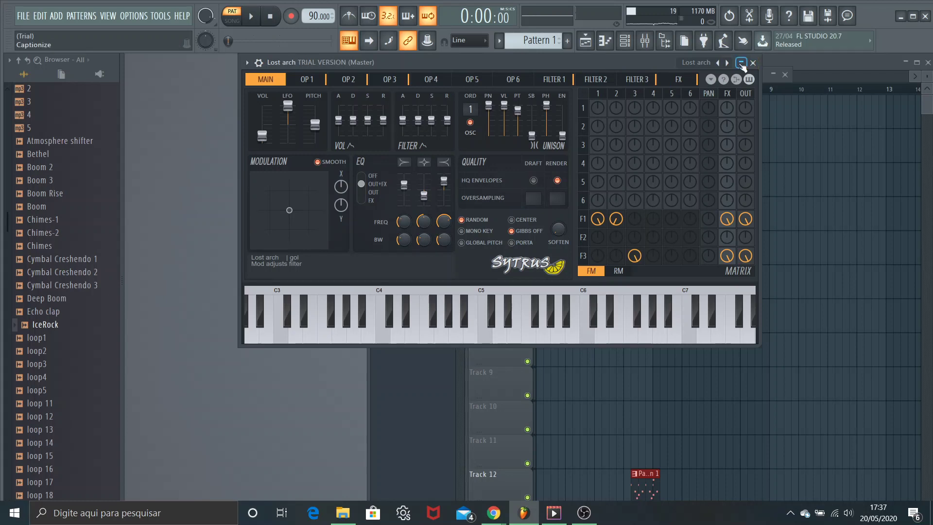
click(741, 63)
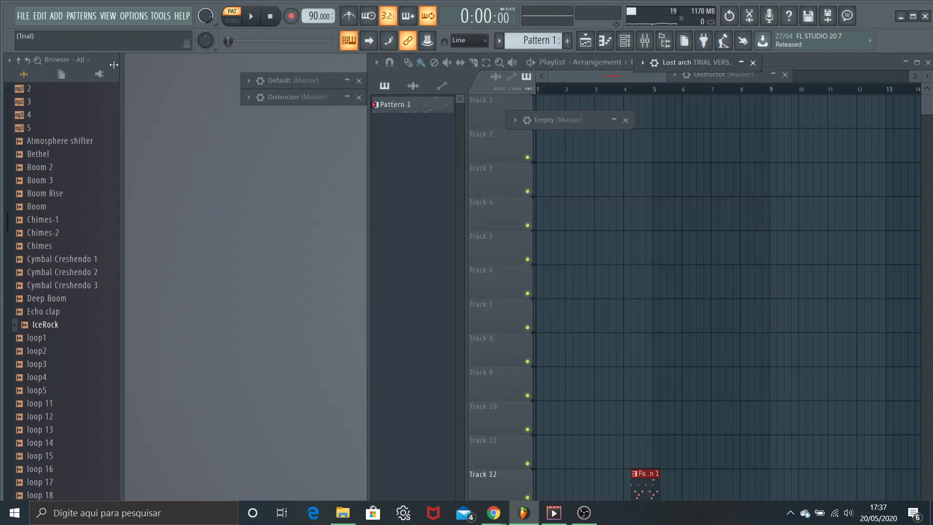
click(58, 18)
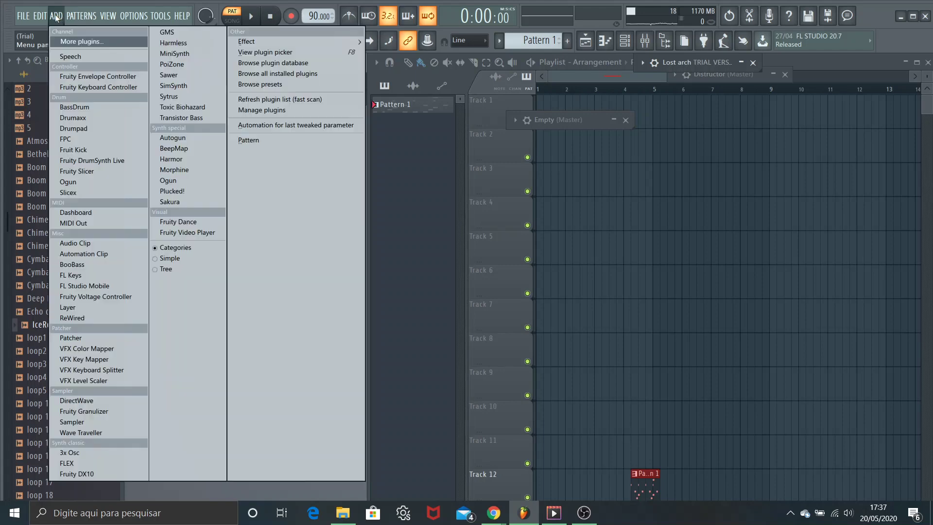
click(308, 238)
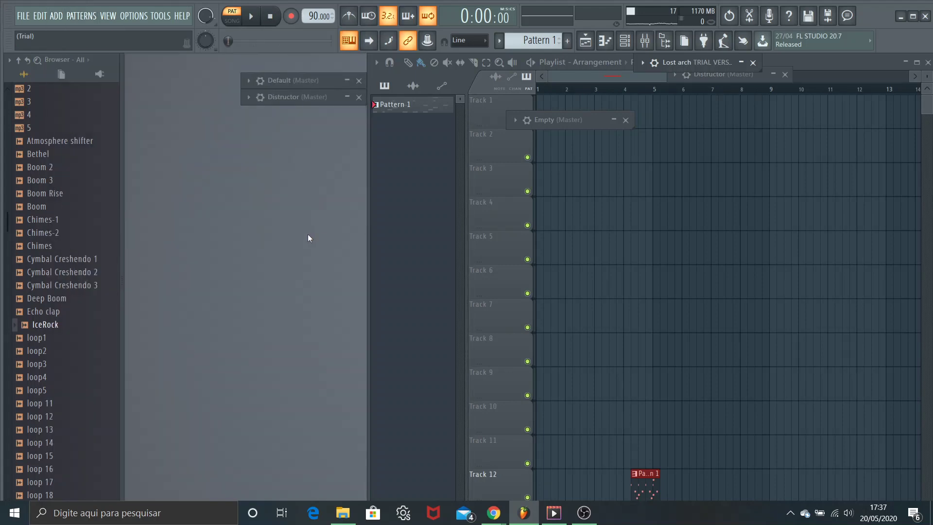